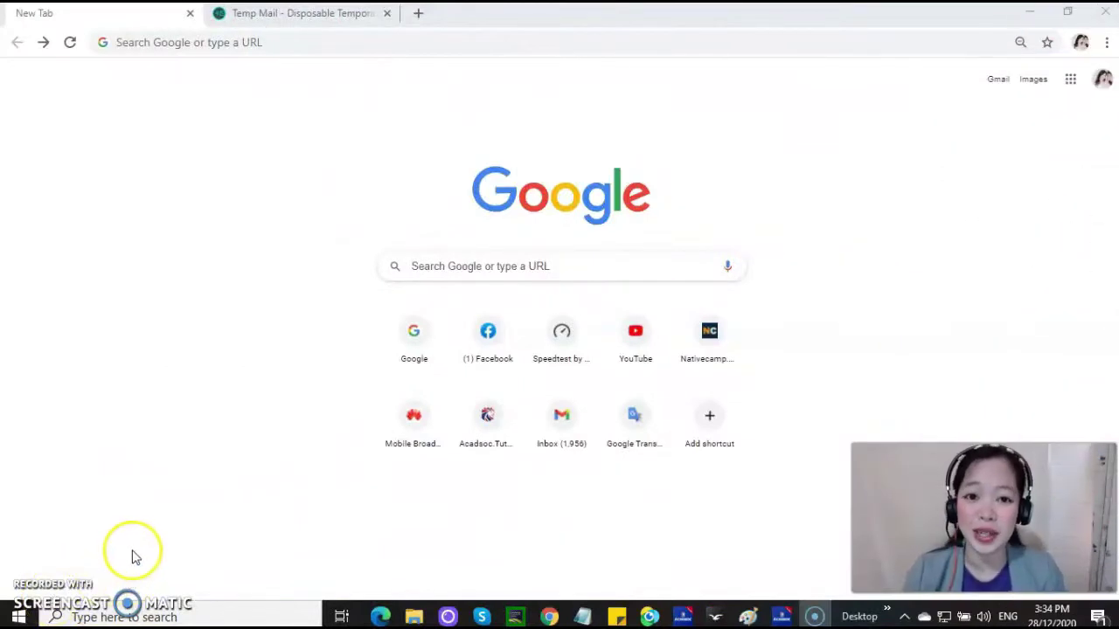
Open the sticky note and select the saved Krisp referral link
left_click(617, 616)
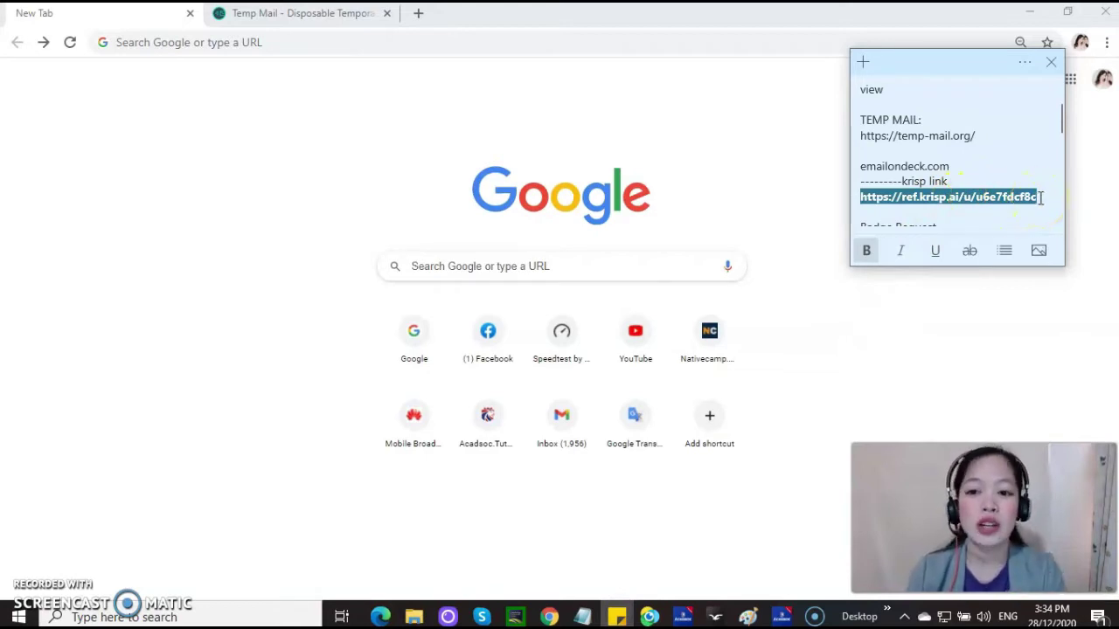
left_click_drag(1040, 198, 852, 198)
key("ctrl+c")
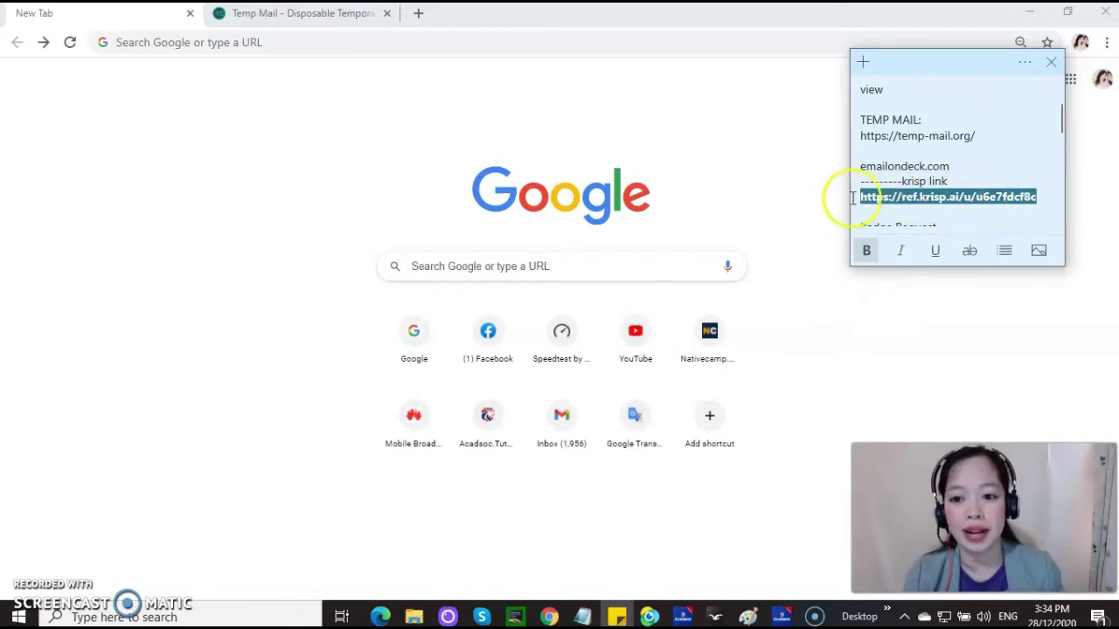
Load the pasted Krisp referral link to reach the 1-month free Krisp Pro invite page
left_click(236, 42)
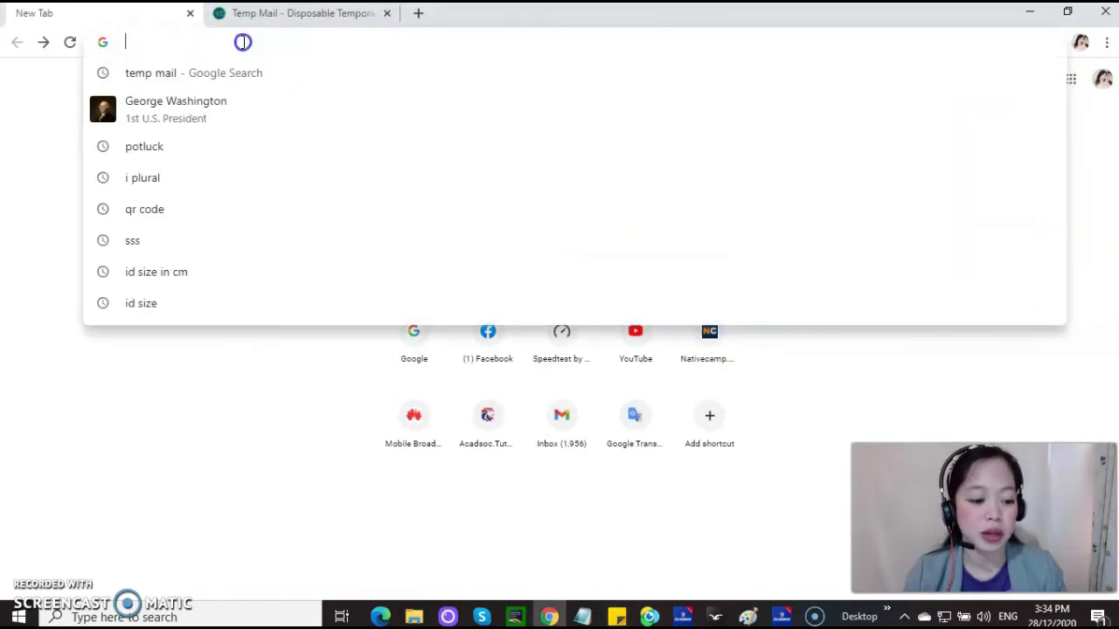
key("ctrl+v")
key("Return")
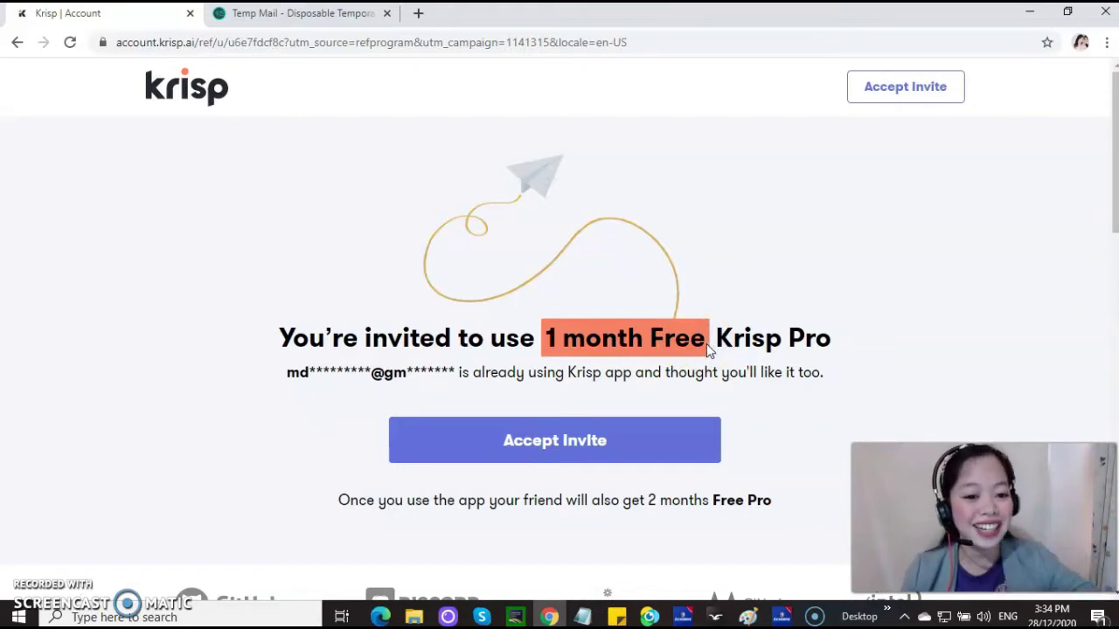
left_click(617, 450)
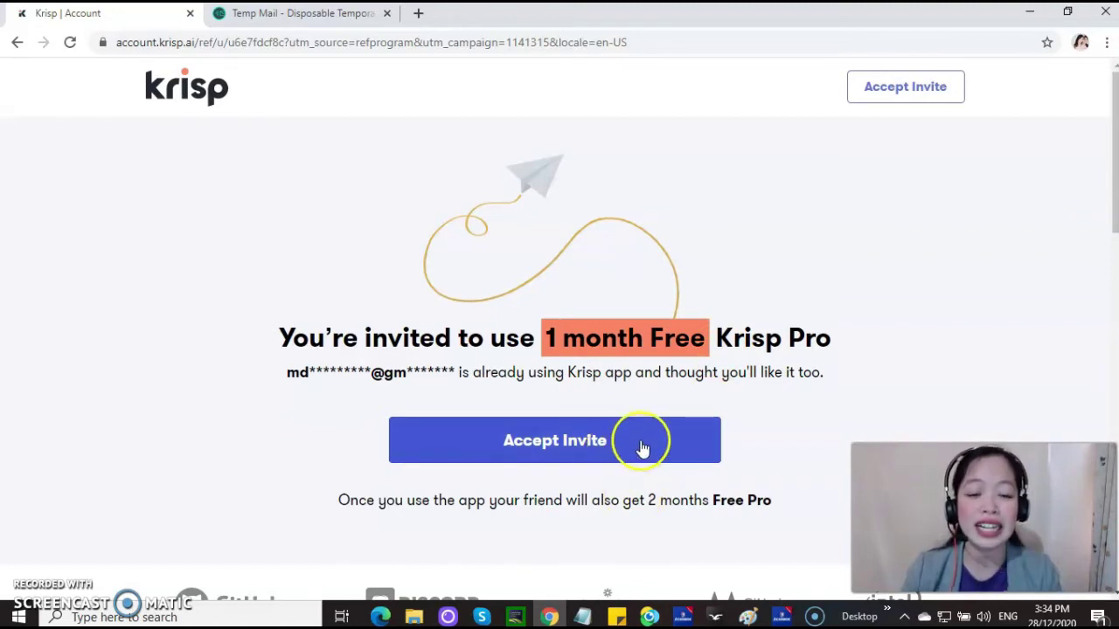
Accept the invite and sign up with the temporary email address copied from Temp Mail
left_click(642, 448)
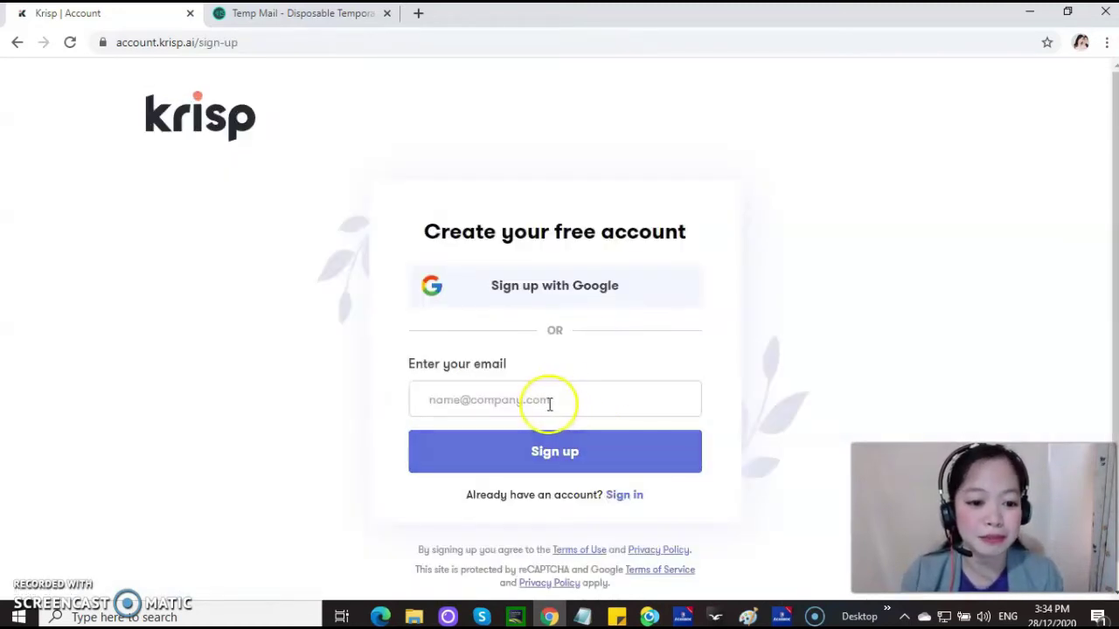
left_click(548, 403)
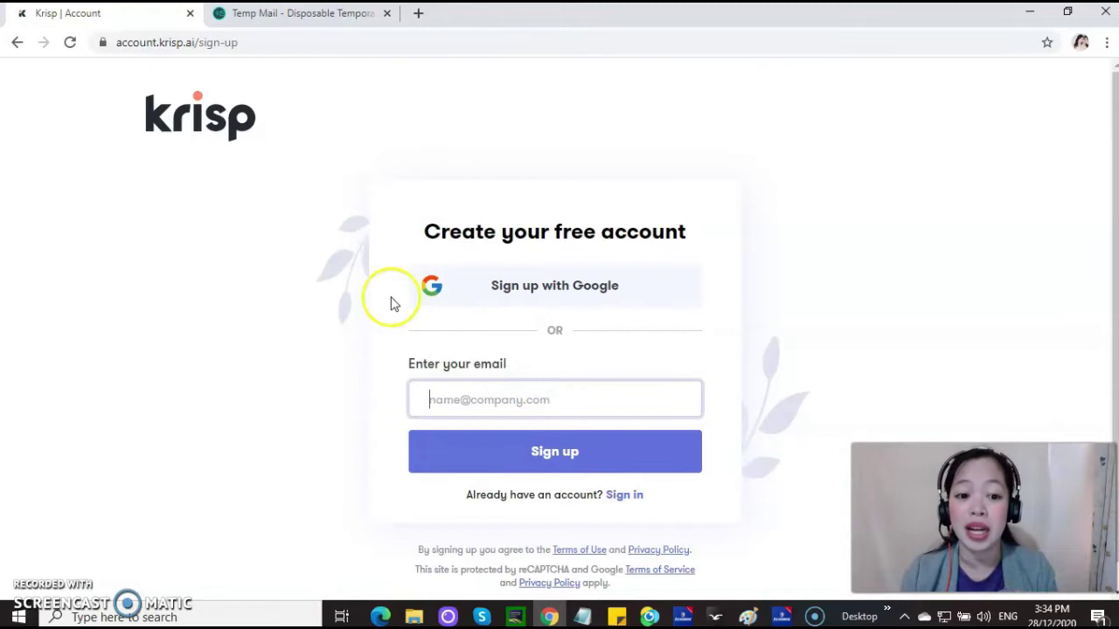
left_click(333, 24)
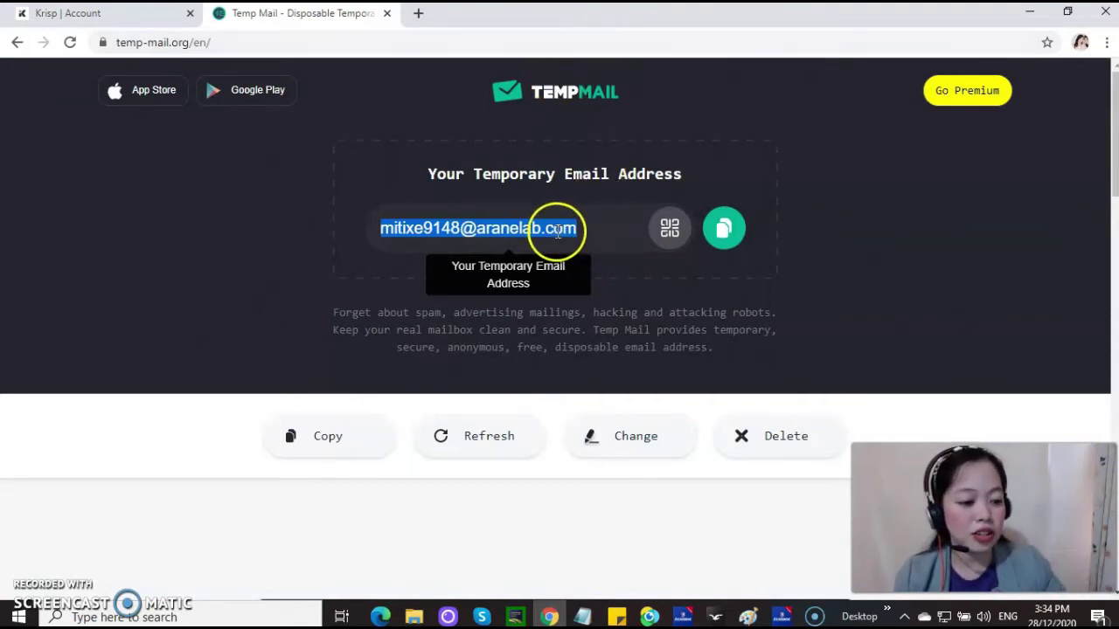
left_click(101, 11)
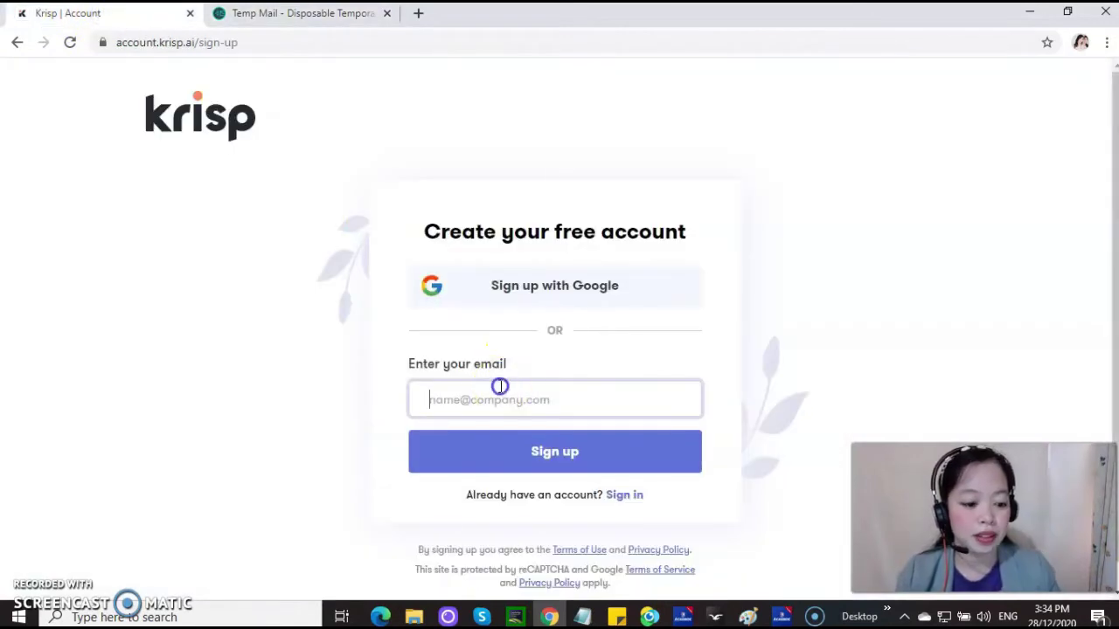
key("ctrl+v")
left_click(601, 460)
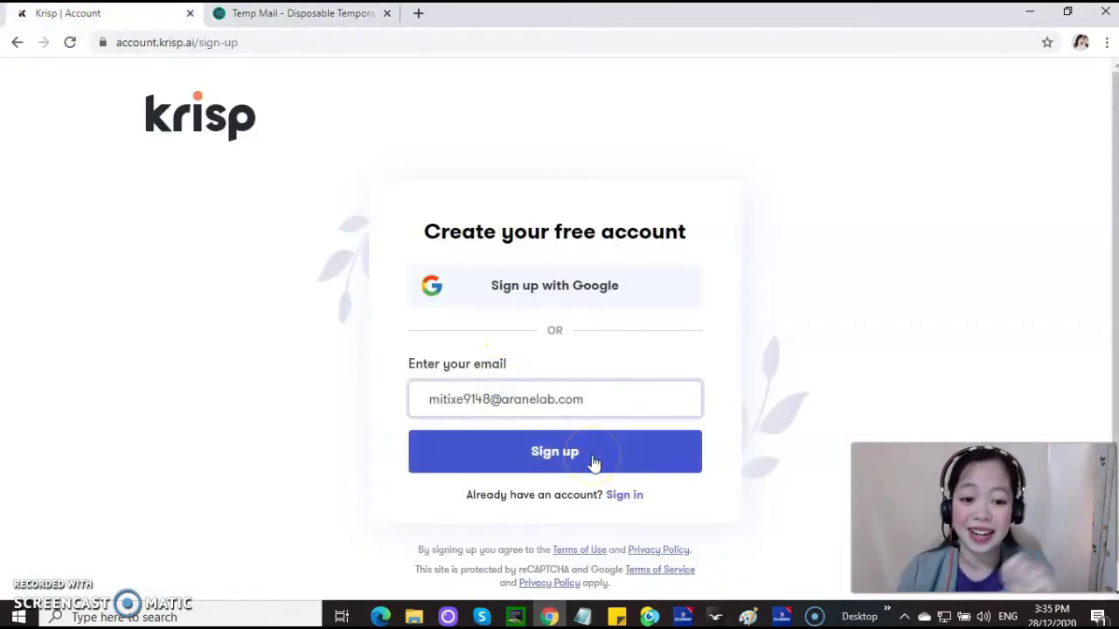
Check the Temp Mail inbox for Krisp's verification email
left_click(318, 22)
scroll(569, 379, "down", 2)
scroll(570, 394, "down", 4)
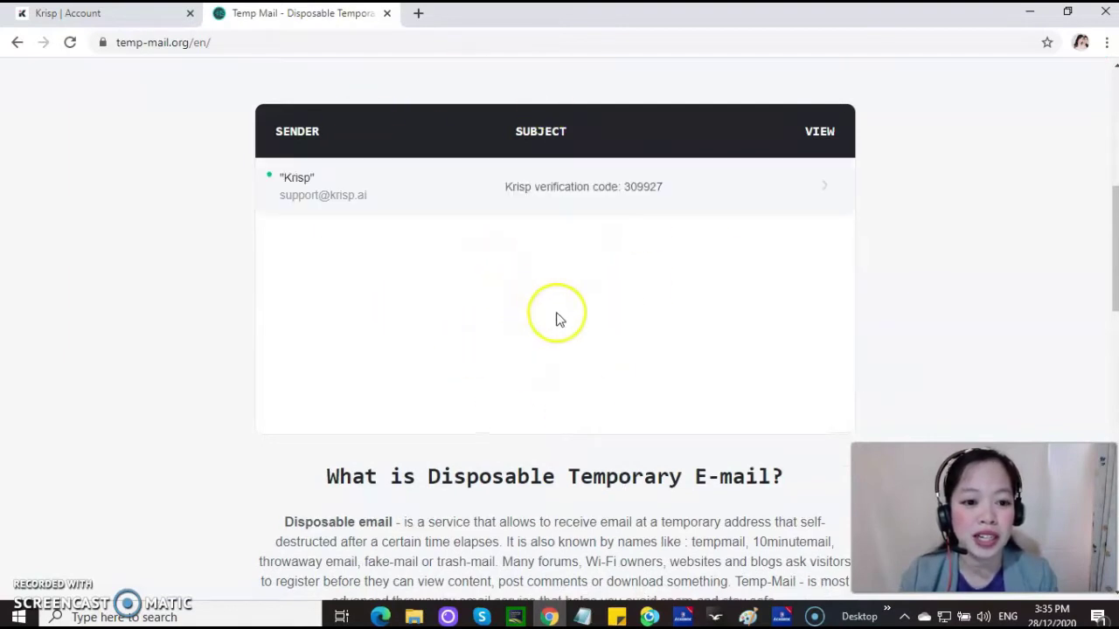
Enter the emailed 6-digit verification code on Krisp's verification page
left_click(105, 14)
left_click(428, 389)
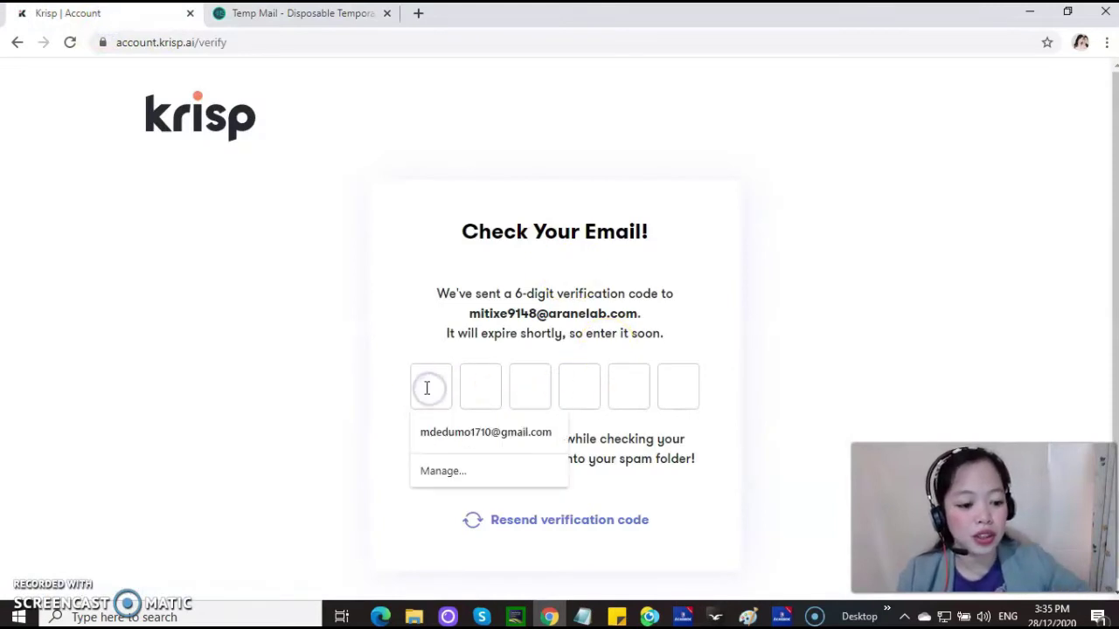
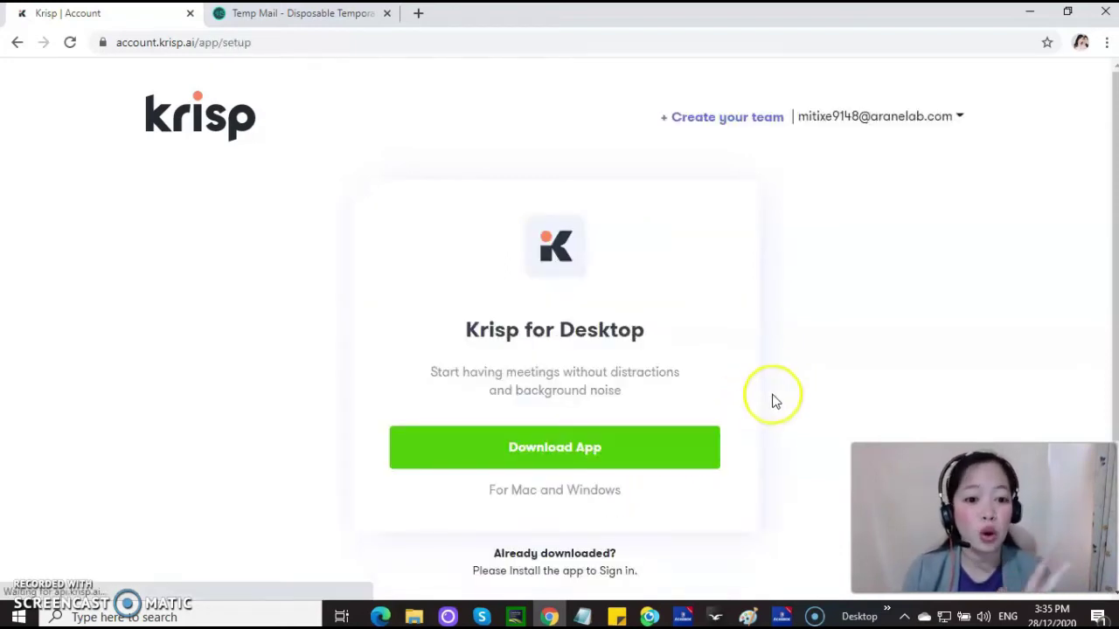
left_click(708, 470)
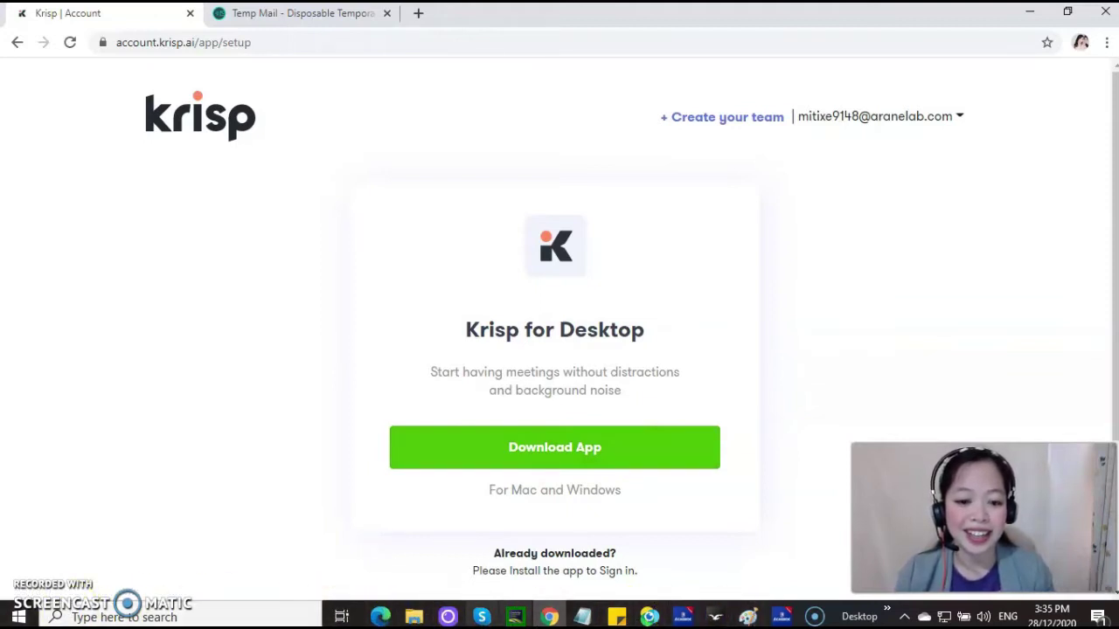
left_click(213, 619)
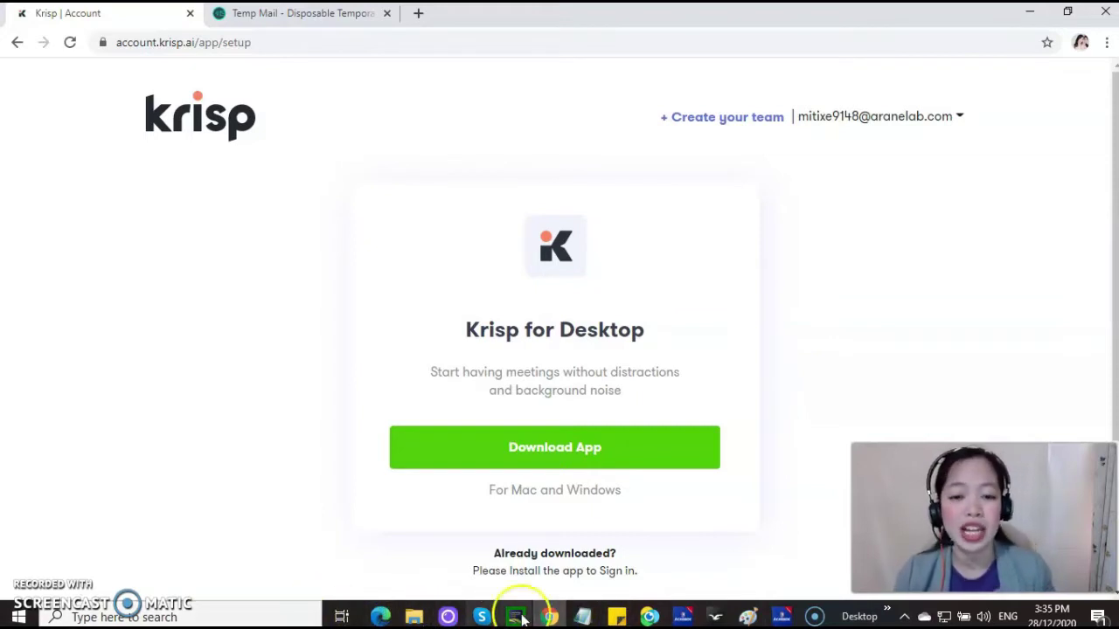
left_click(669, 544)
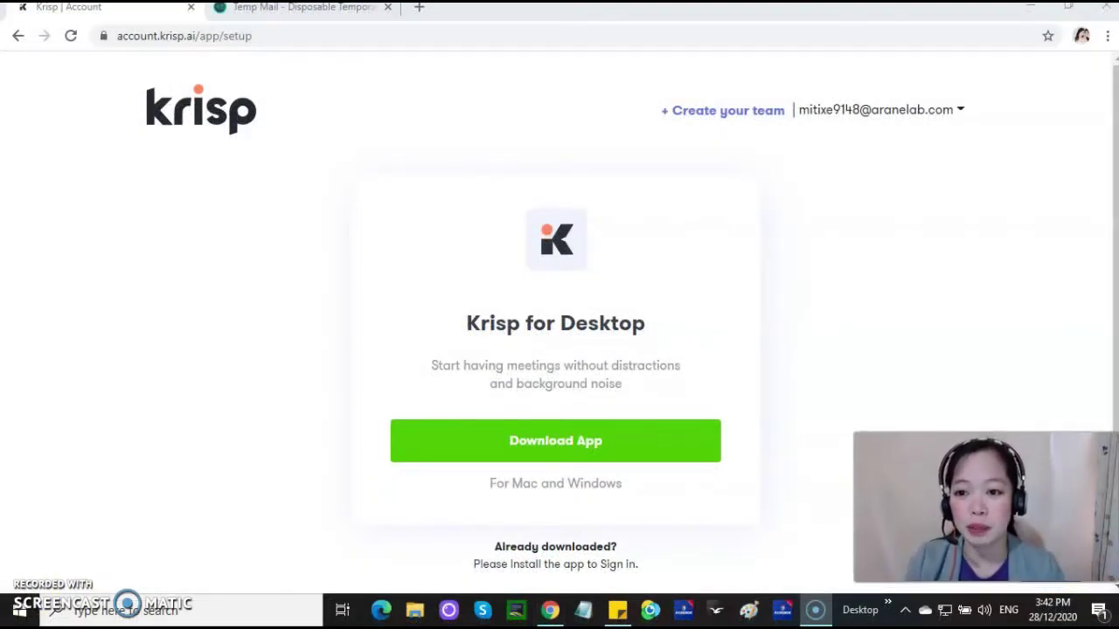
Open the Krisp tray panel and switch microphone noise removal off for comparison
left_click(906, 609)
left_click(936, 576)
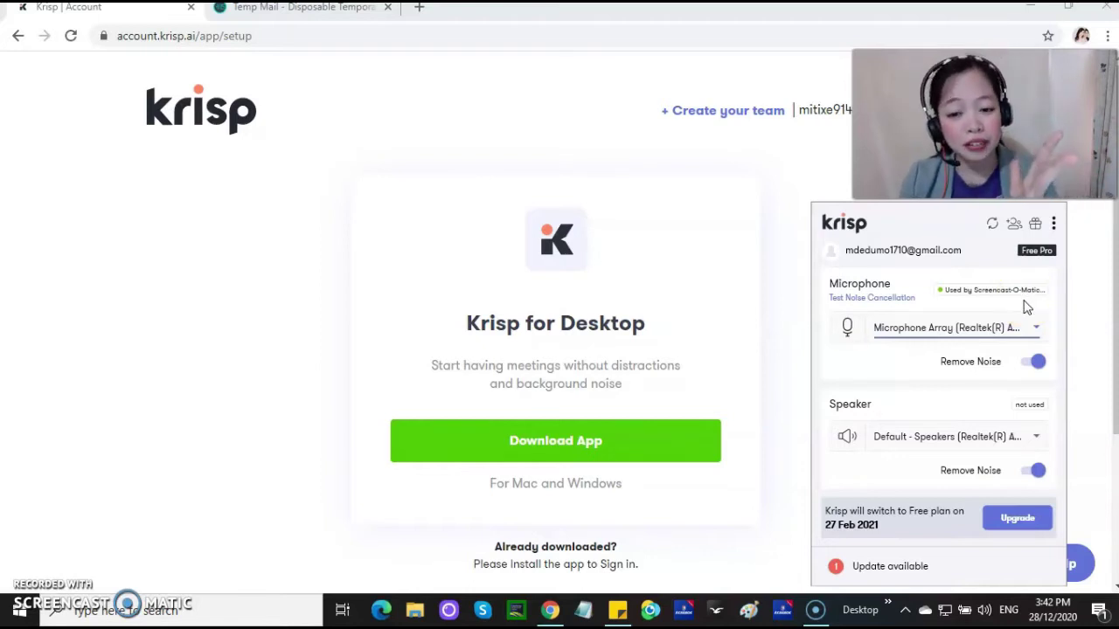
left_click(1025, 339)
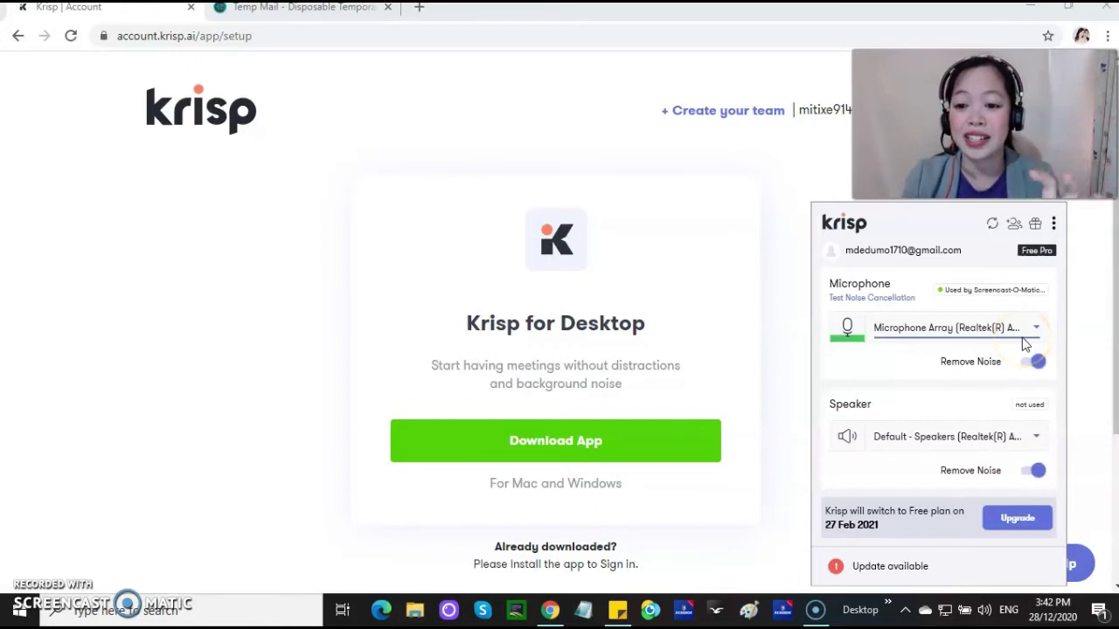
Keep Microphone Array as the input and open the account's web management page
left_click(992, 332)
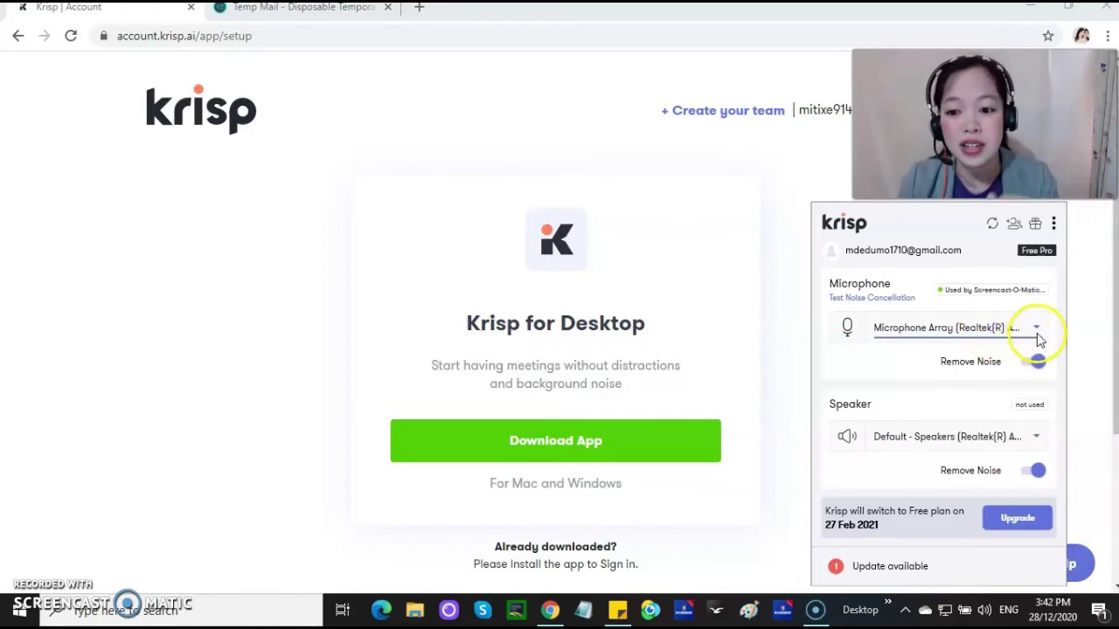
left_click(1036, 329)
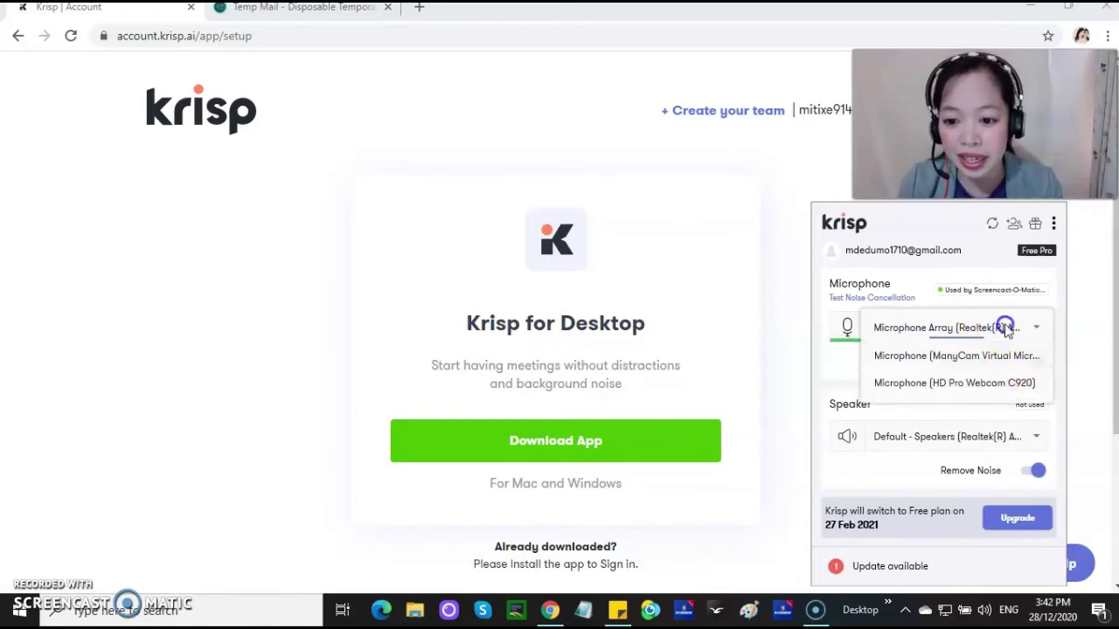
left_click(1005, 328)
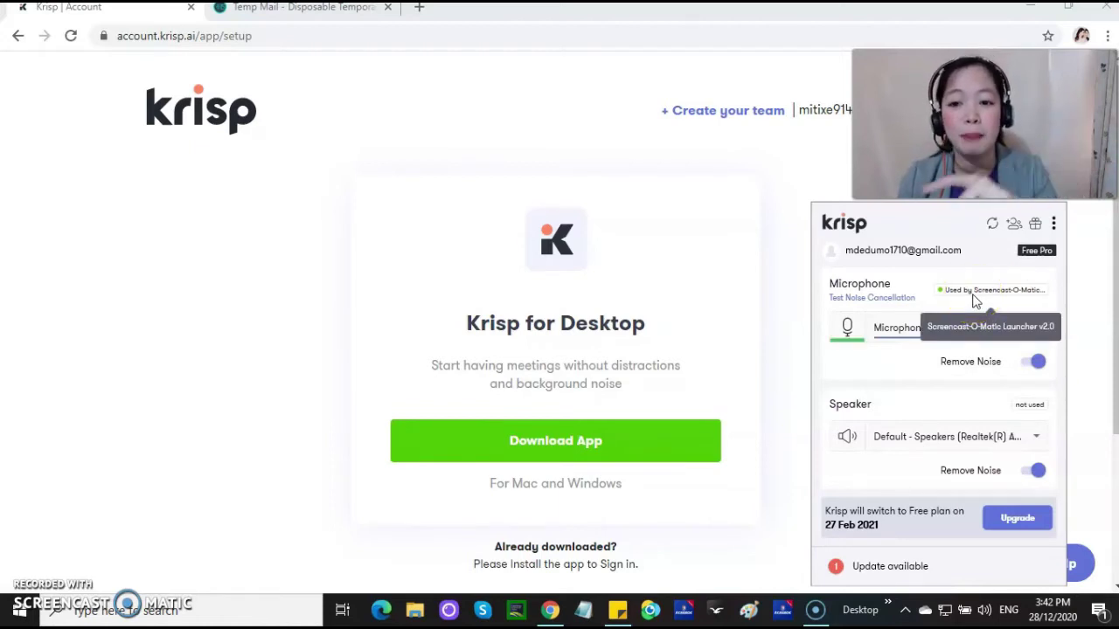
left_click(909, 255)
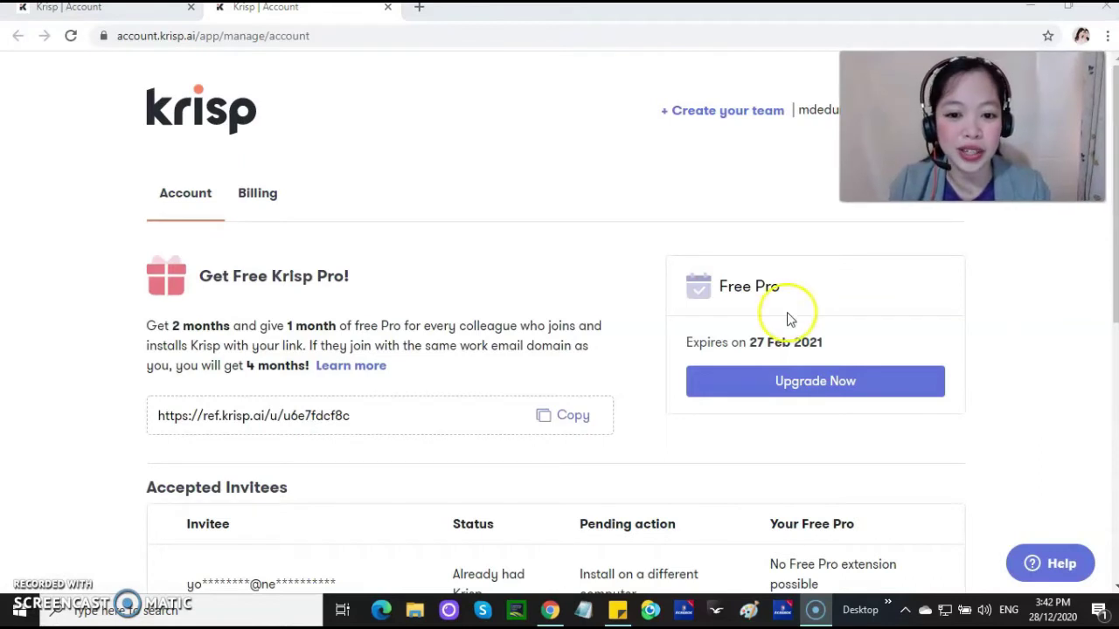
Highlight the Free Pro expiry date of 27 Feb 2021 and review the account page
scroll(869, 319, "down", 1)
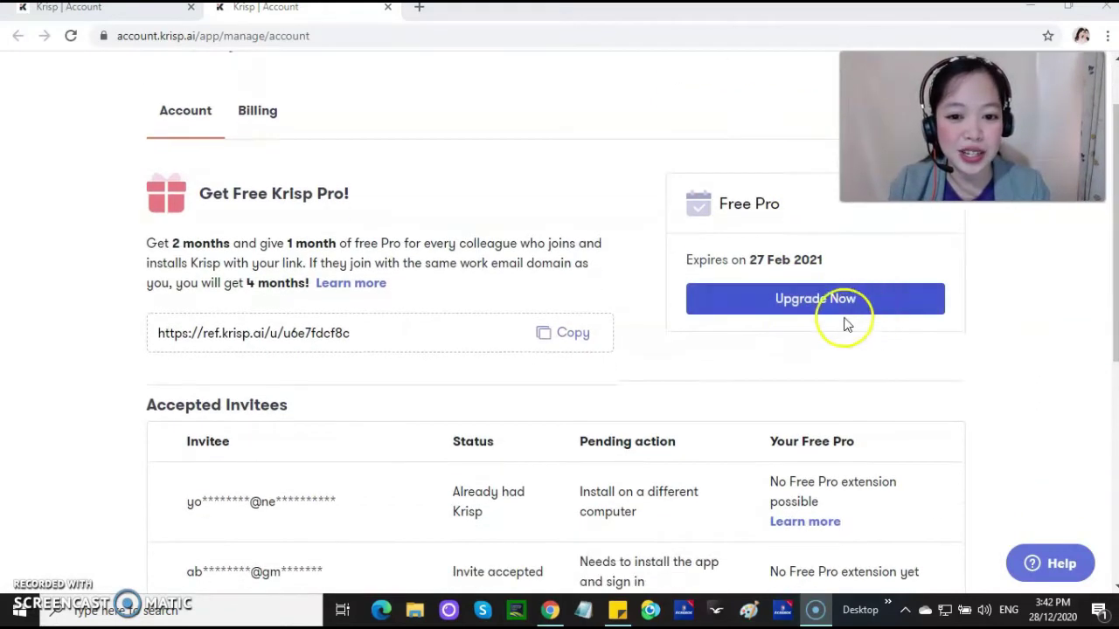
left_click(690, 263)
left_click_drag(690, 262, 831, 260)
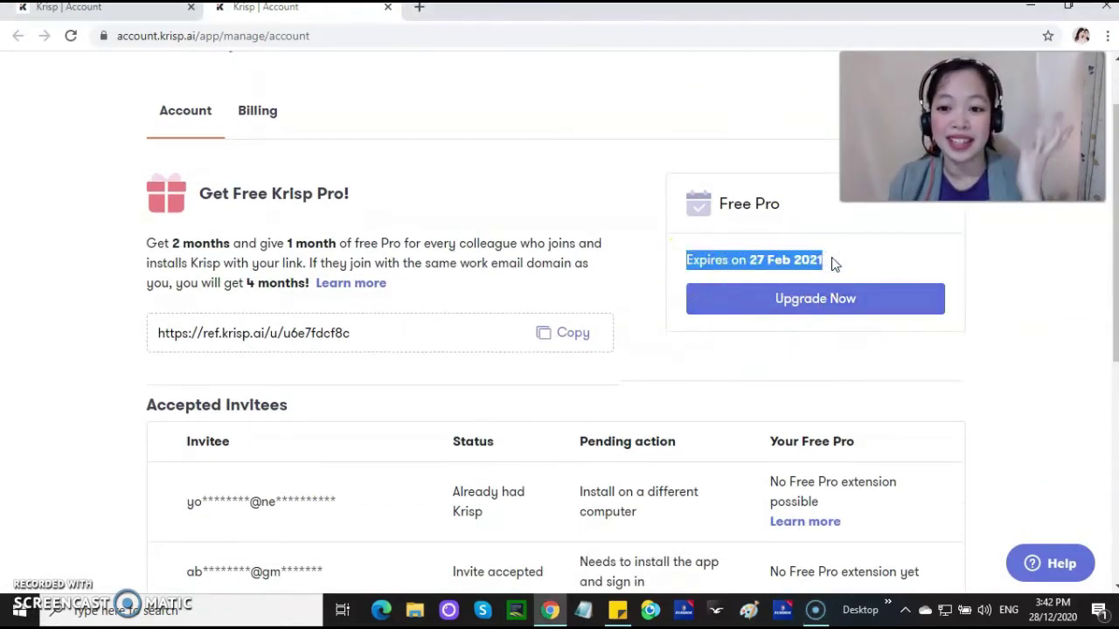
left_click(831, 262)
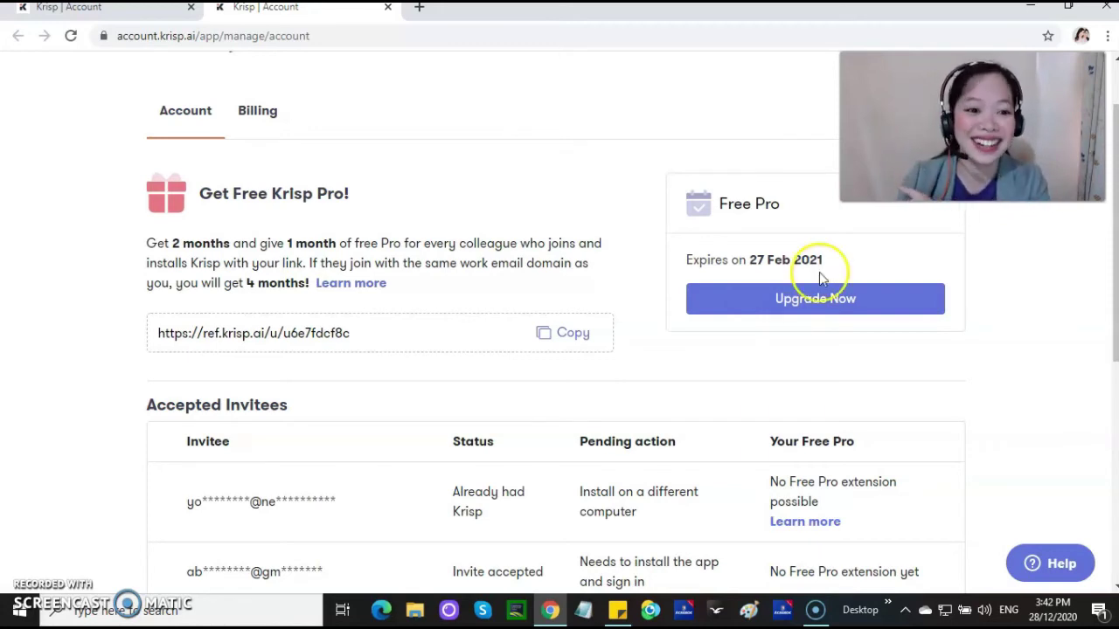
scroll(612, 385, "down", 1)
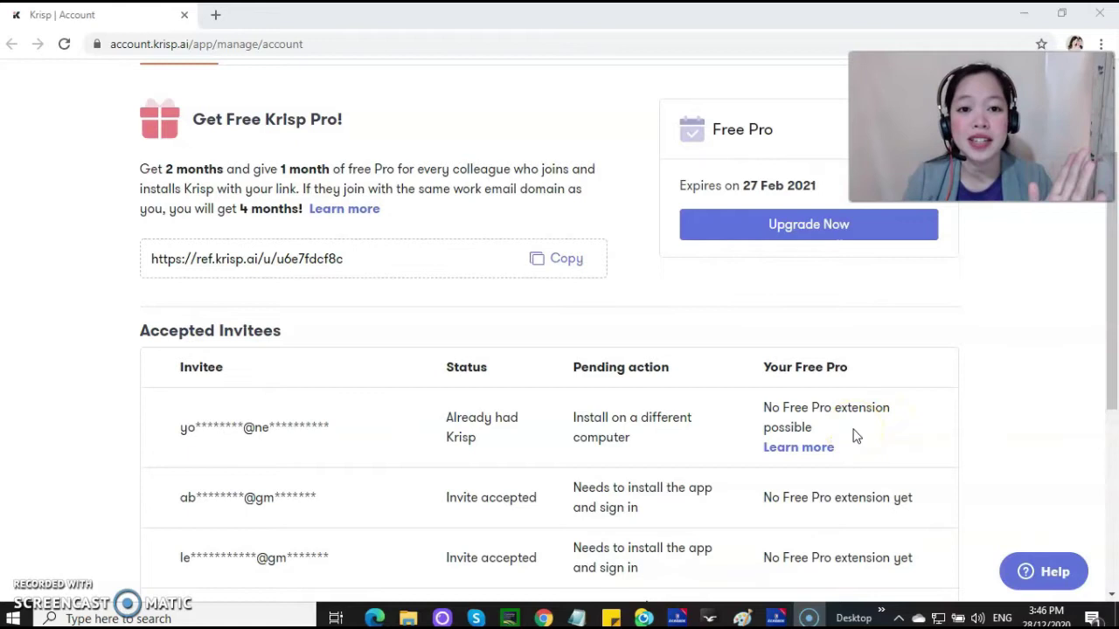
scroll(936, 149, "up", 3)
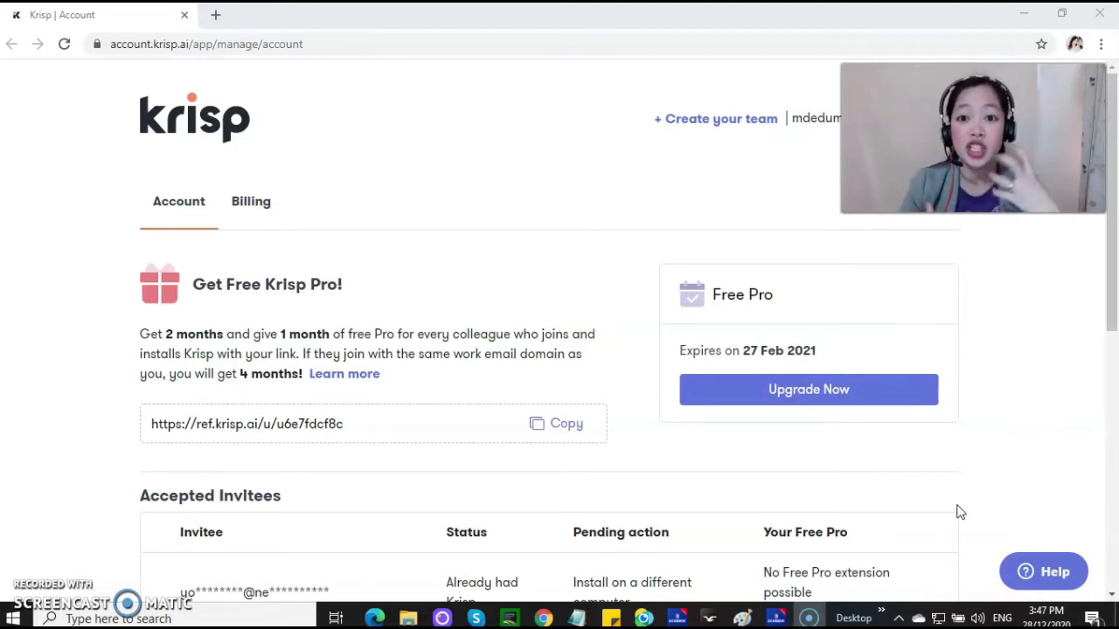
left_click(899, 618)
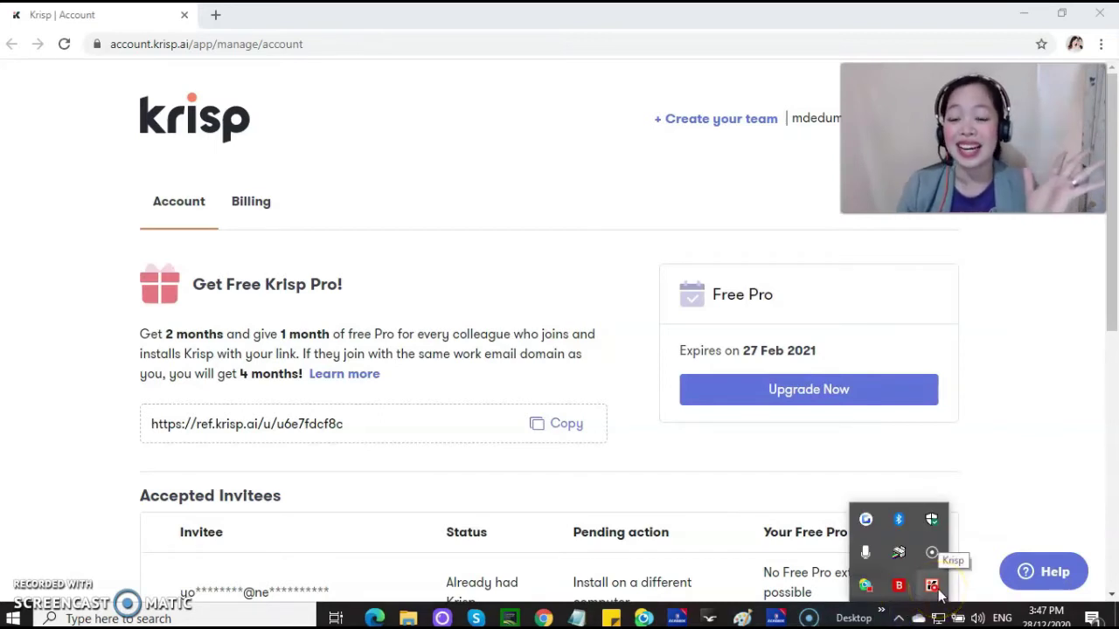
left_click(934, 587)
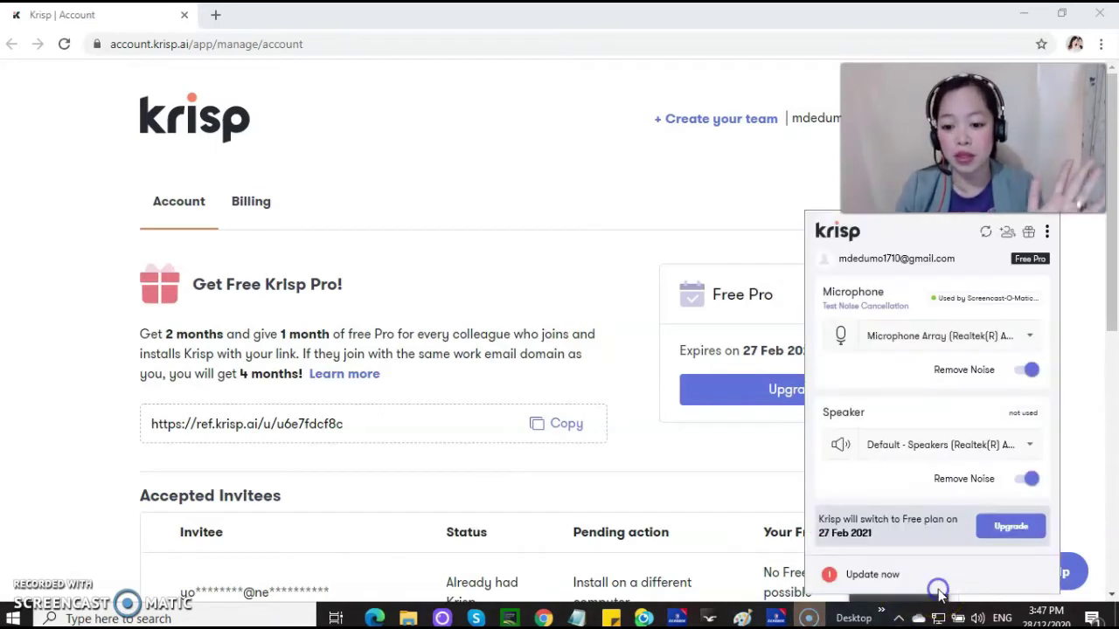
left_click(1046, 232)
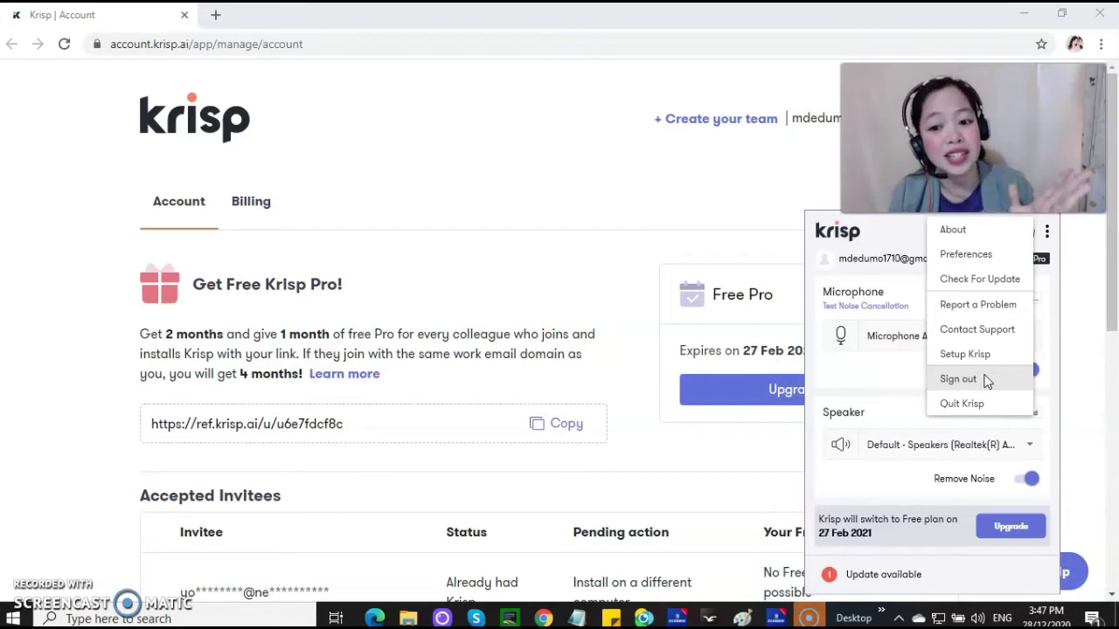
left_click(975, 383)
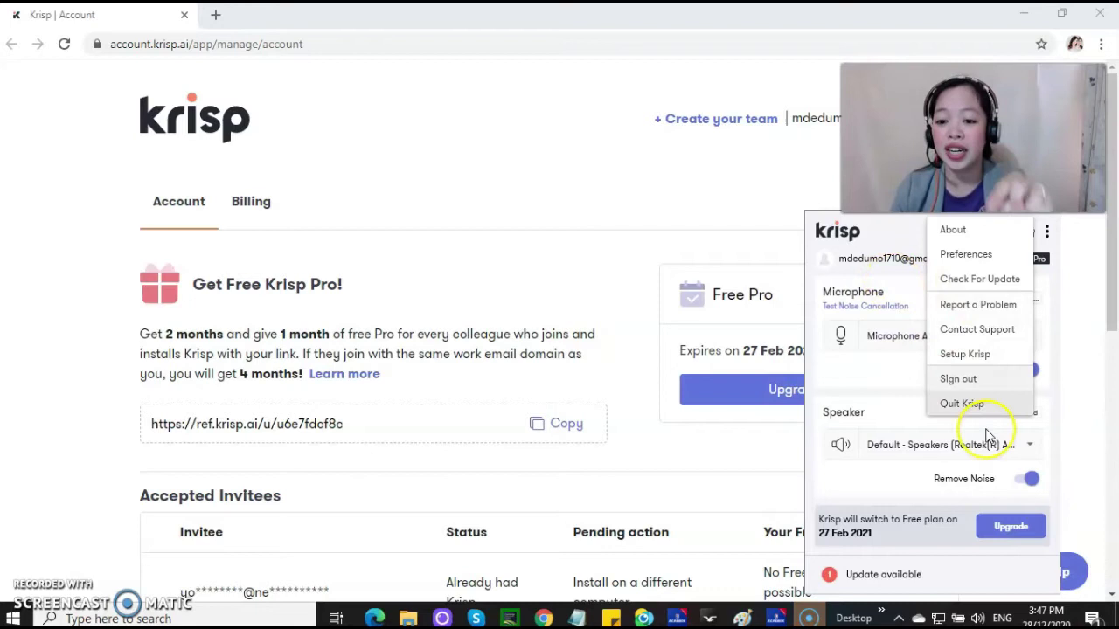
left_click(970, 386)
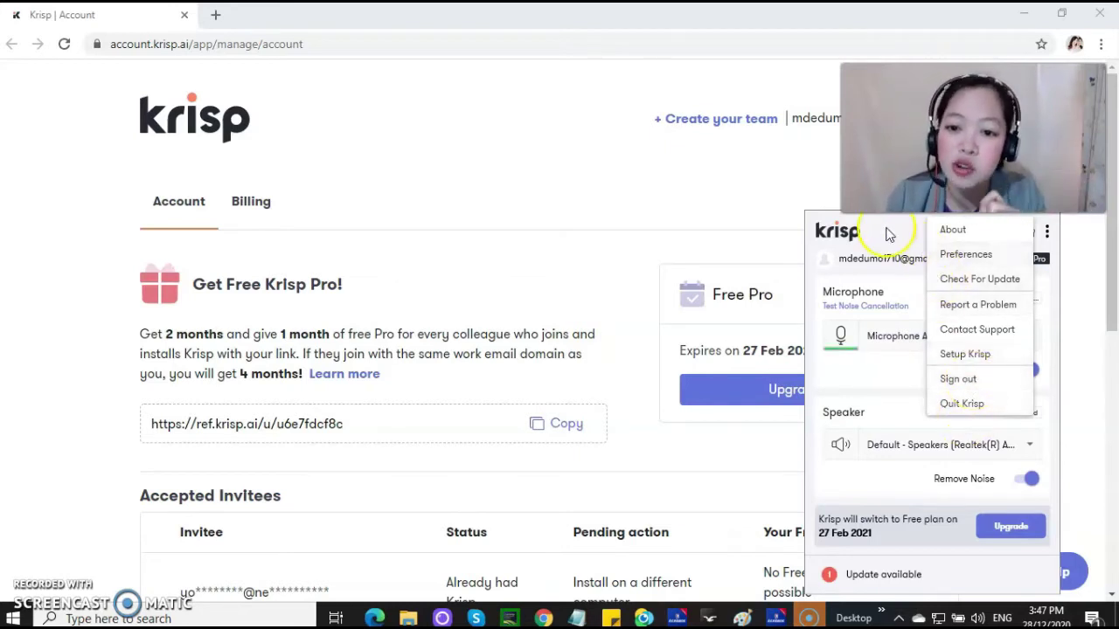
left_click(629, 161)
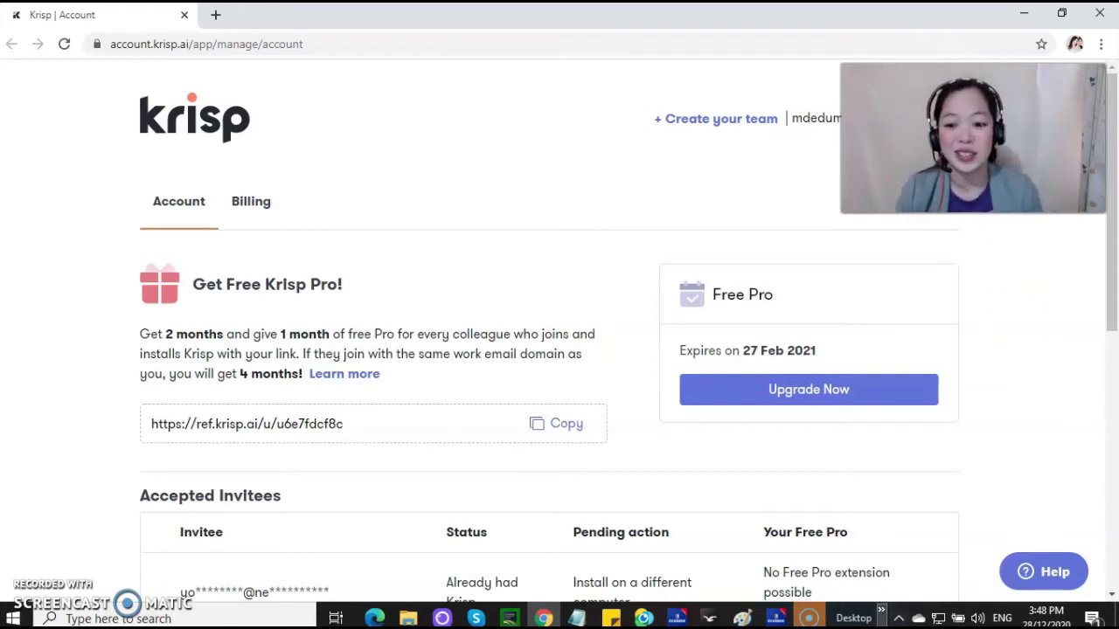
left_click(899, 618)
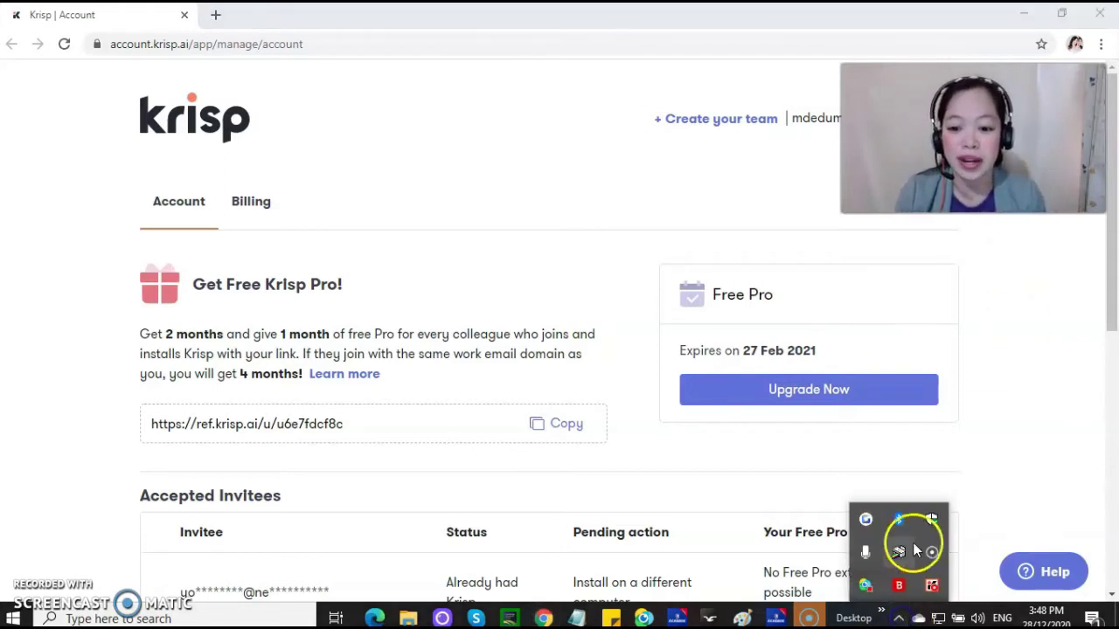
left_click(932, 586)
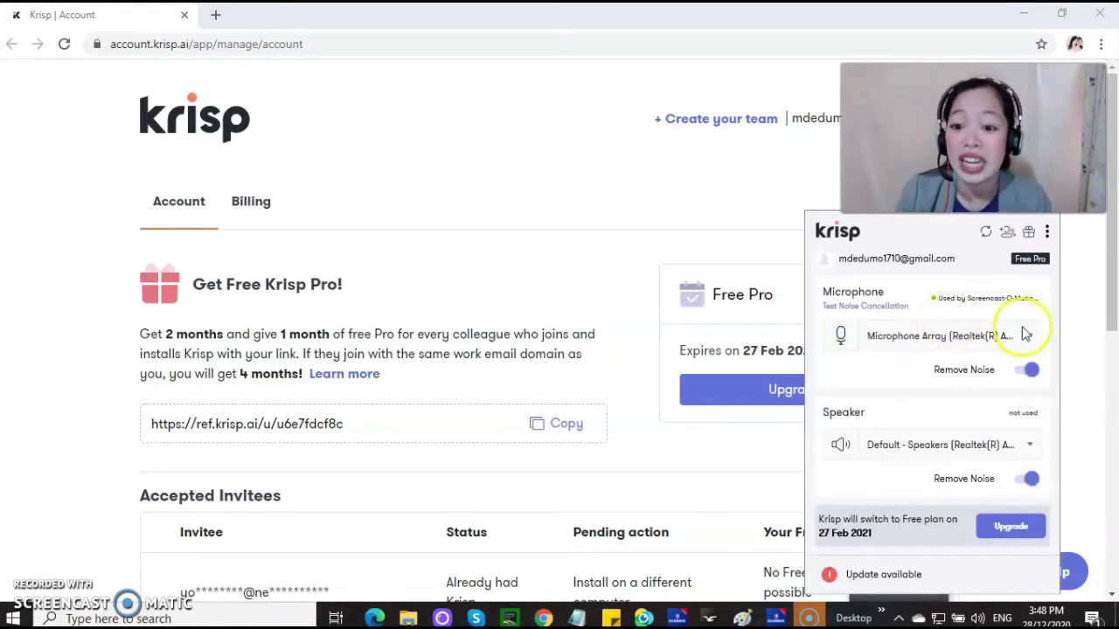
Highlight the extended 'Expires on 27 Apr 2021' line, then review the accepted invitees
left_click(762, 202)
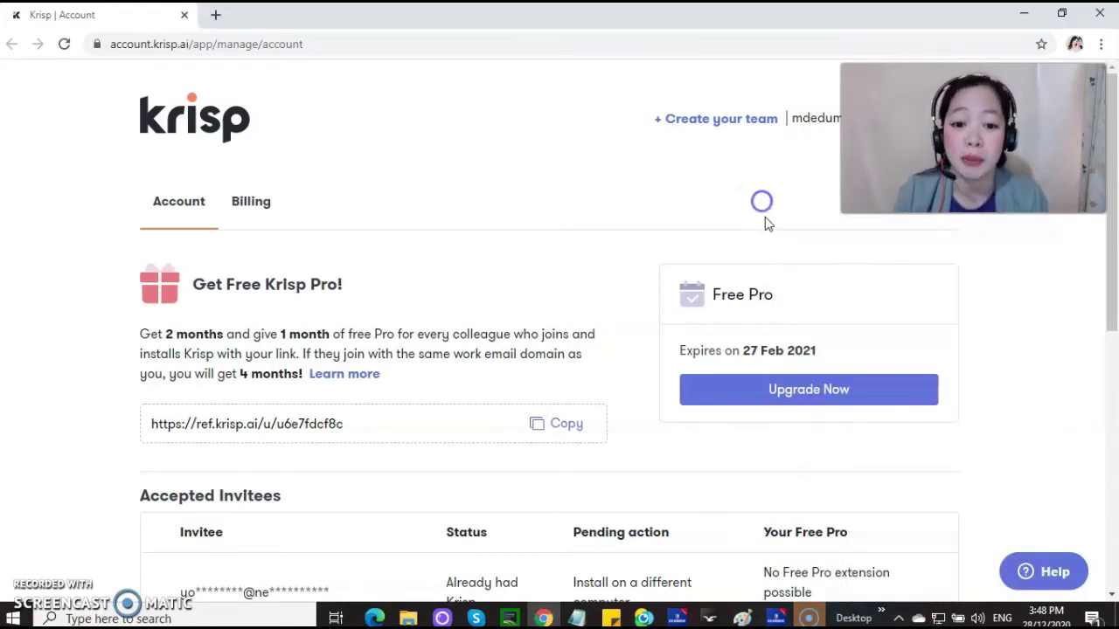
scroll(1052, 424, "down", 1)
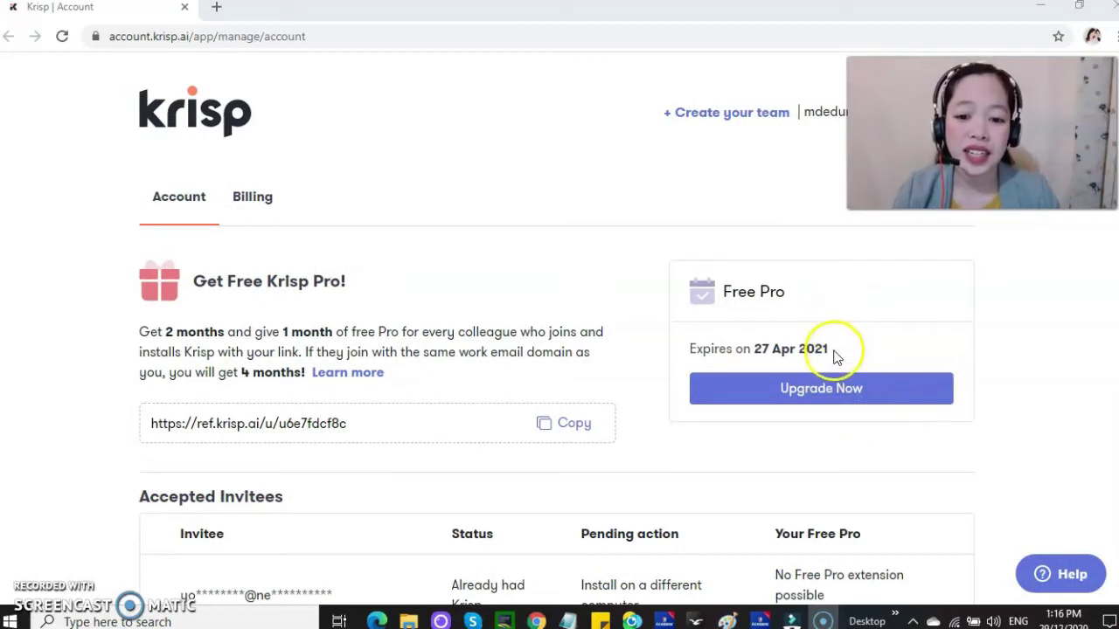
left_click_drag(831, 351, 673, 348)
left_click(682, 347)
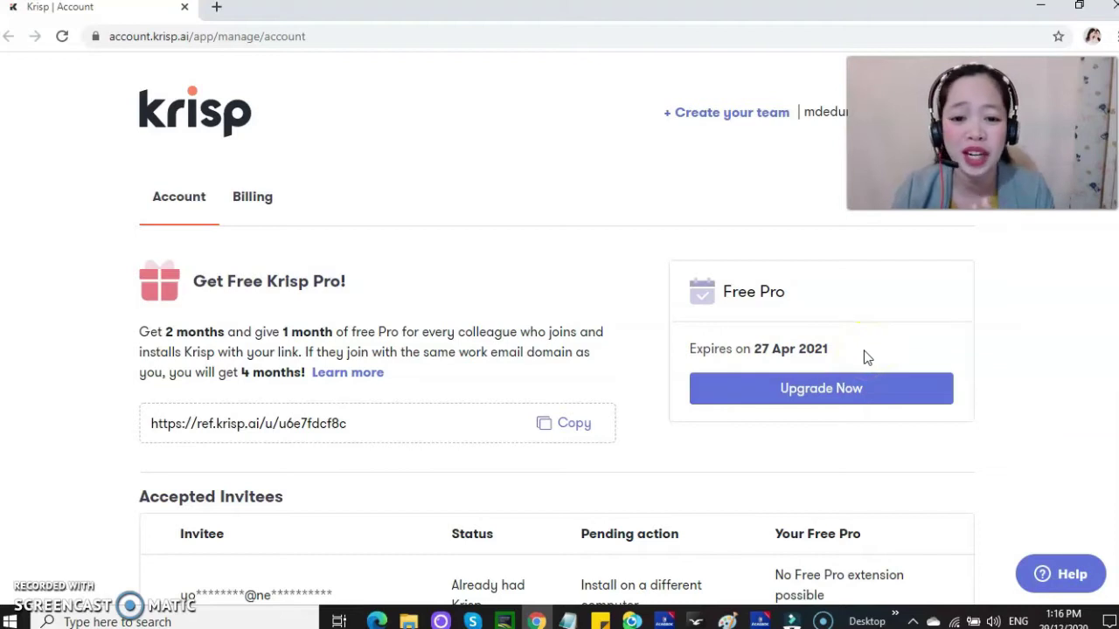
left_click_drag(831, 350, 690, 350)
left_click(690, 350)
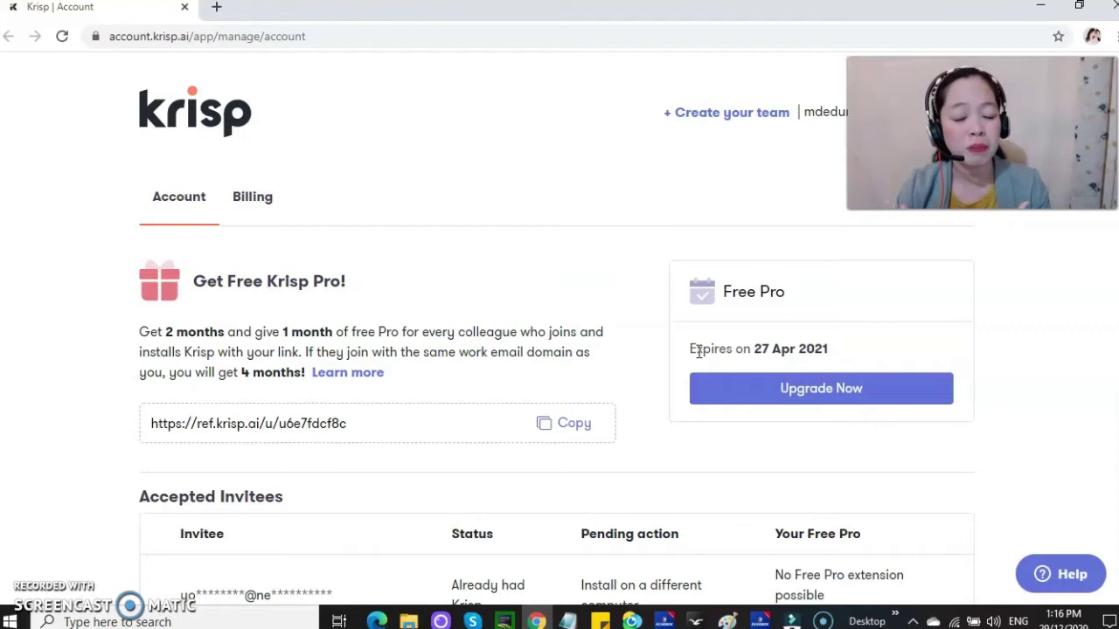
scroll(700, 350, "down", 4)
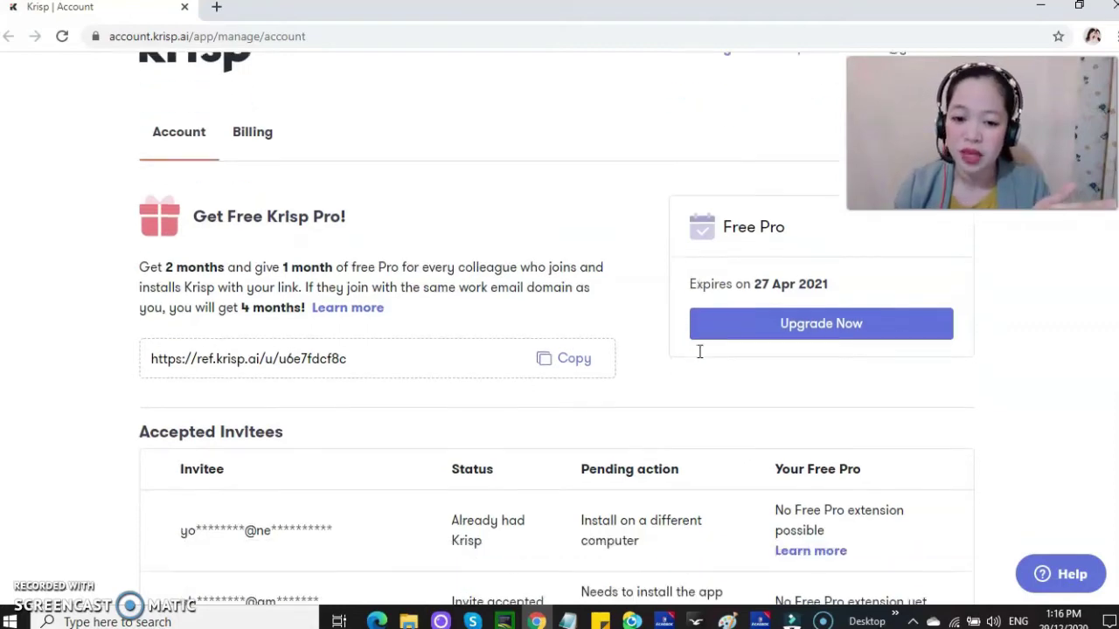
scroll(699, 350, "up", 4)
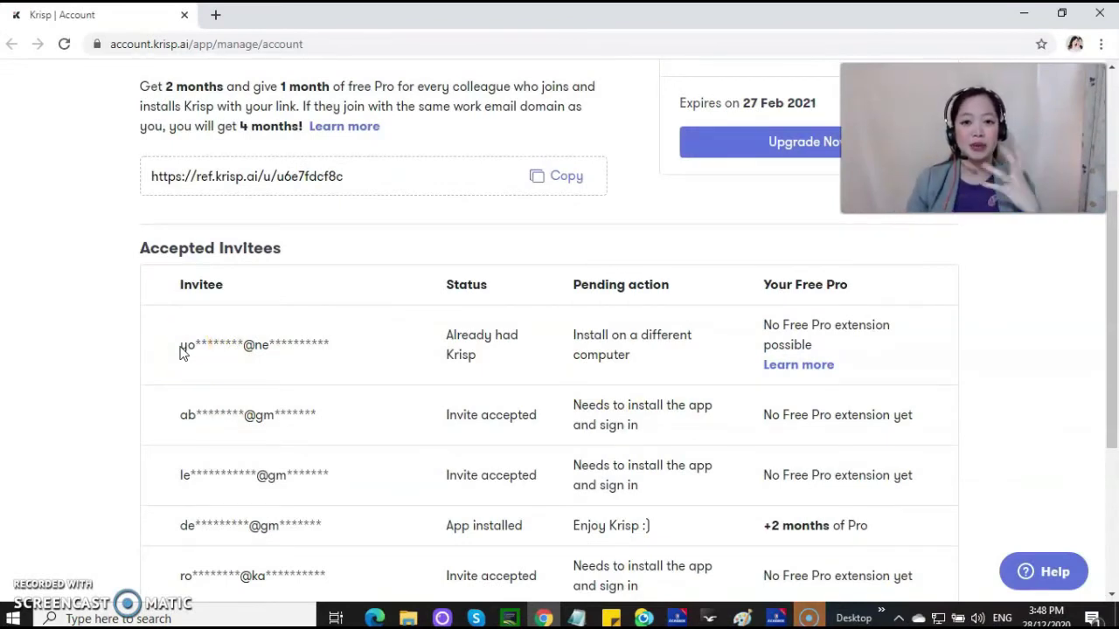
scroll(603, 399, "up", 1)
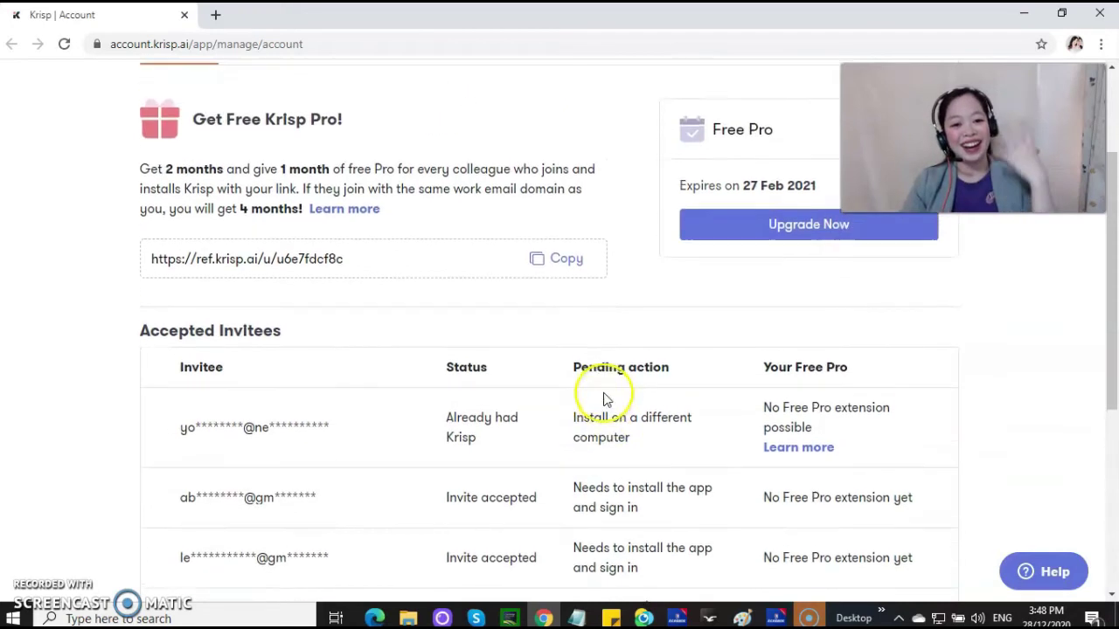
scroll(542, 432, "up", 2)
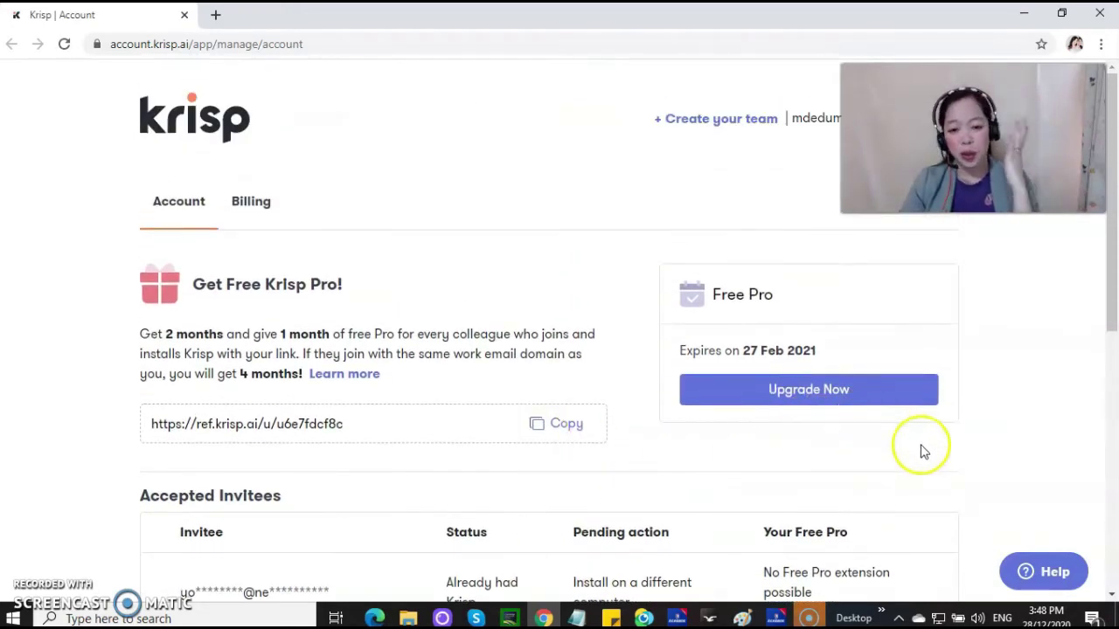
scroll(923, 451, "down", 1)
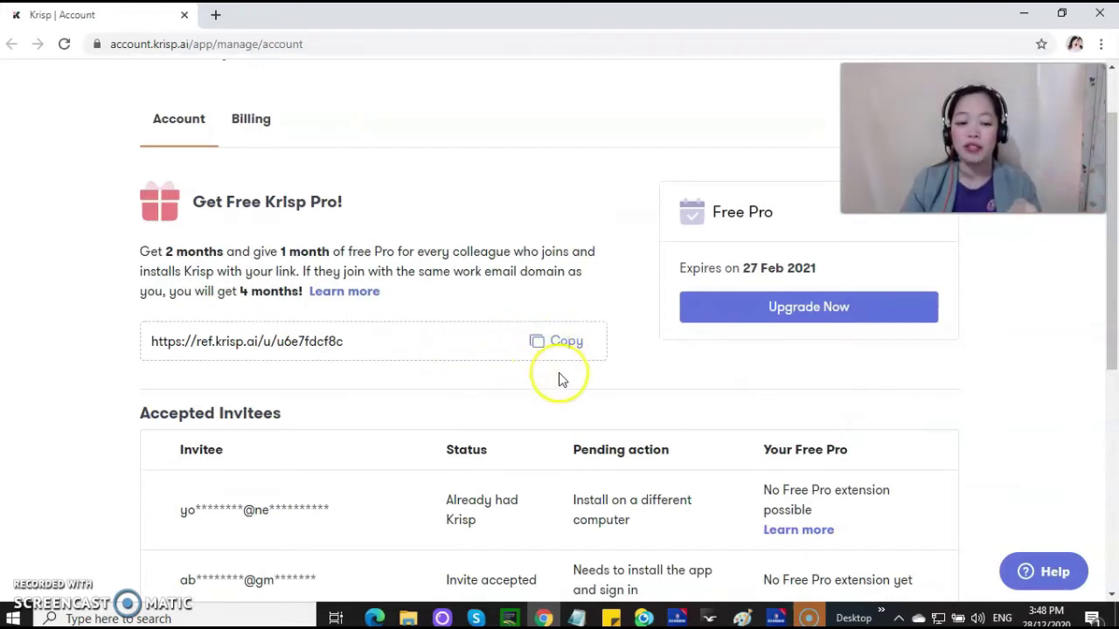
scroll(564, 381, "down", 1)
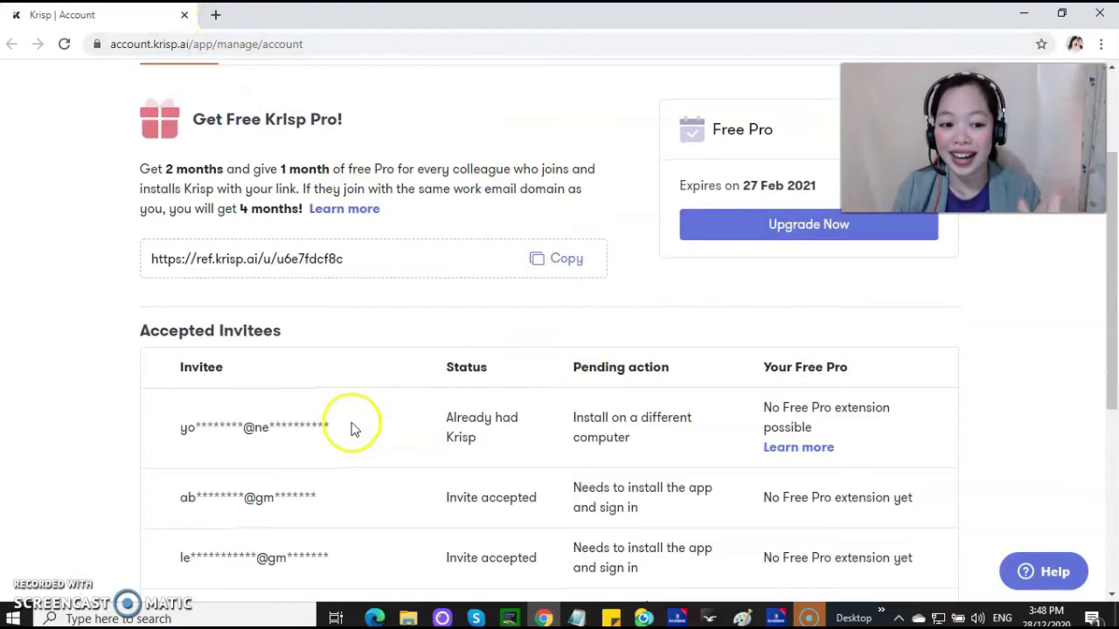
left_click_drag(328, 427, 183, 428)
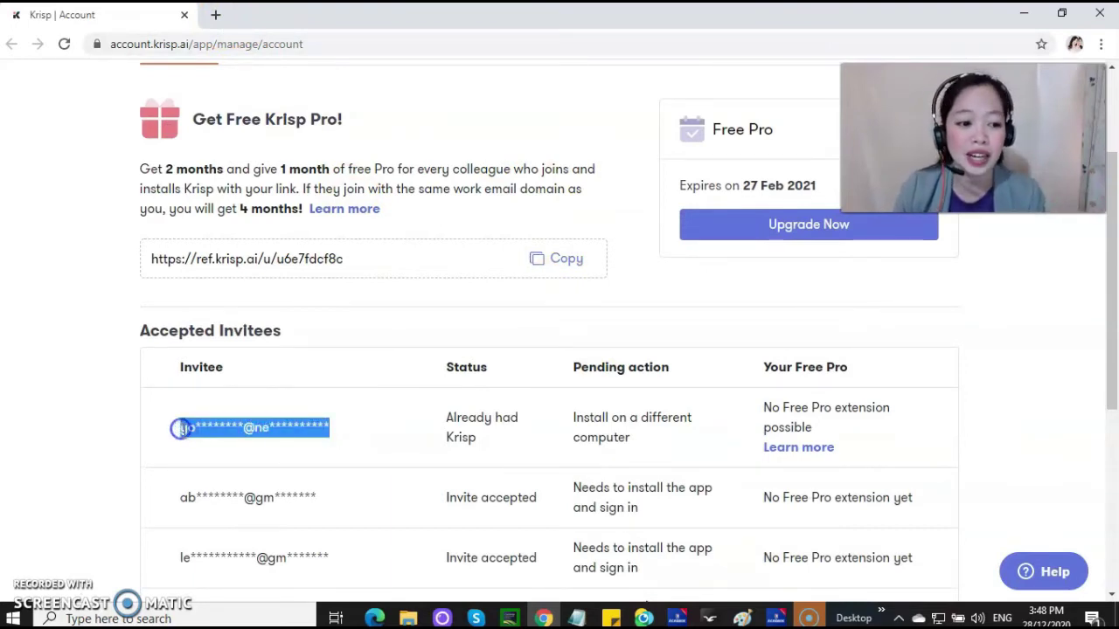
left_click(193, 433)
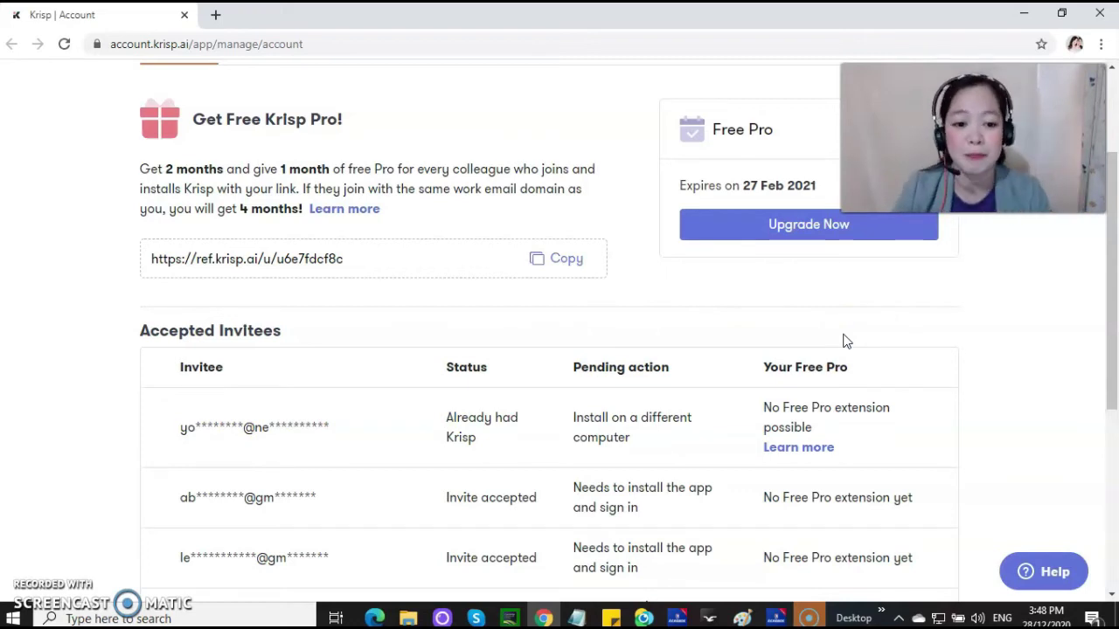
left_click_drag(624, 437, 573, 441)
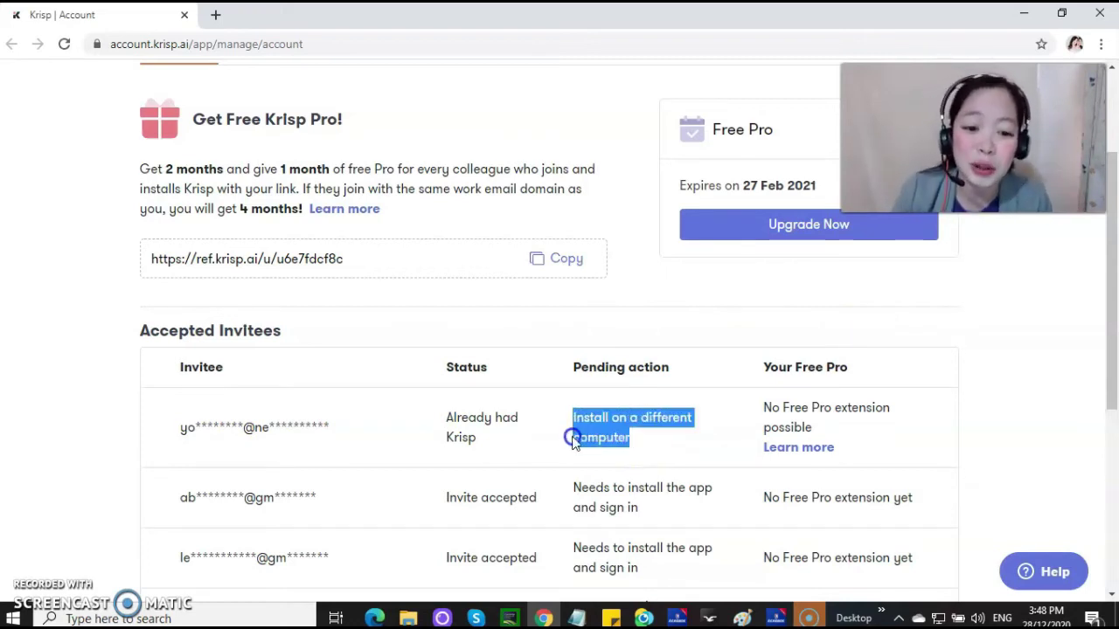
left_click(574, 420)
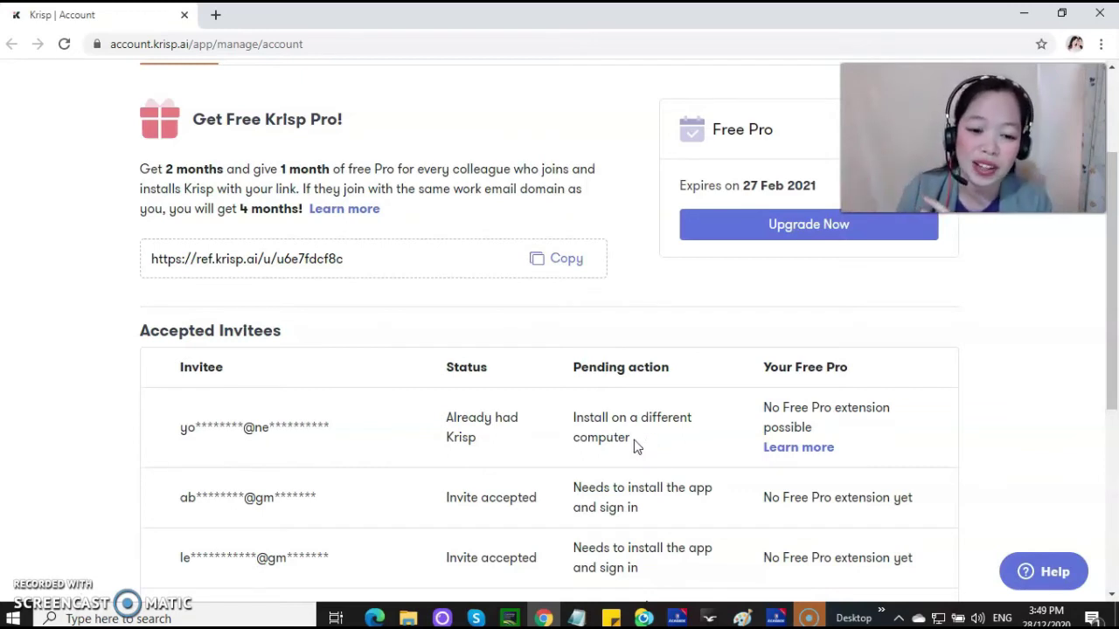
scroll(650, 442, "down", 2)
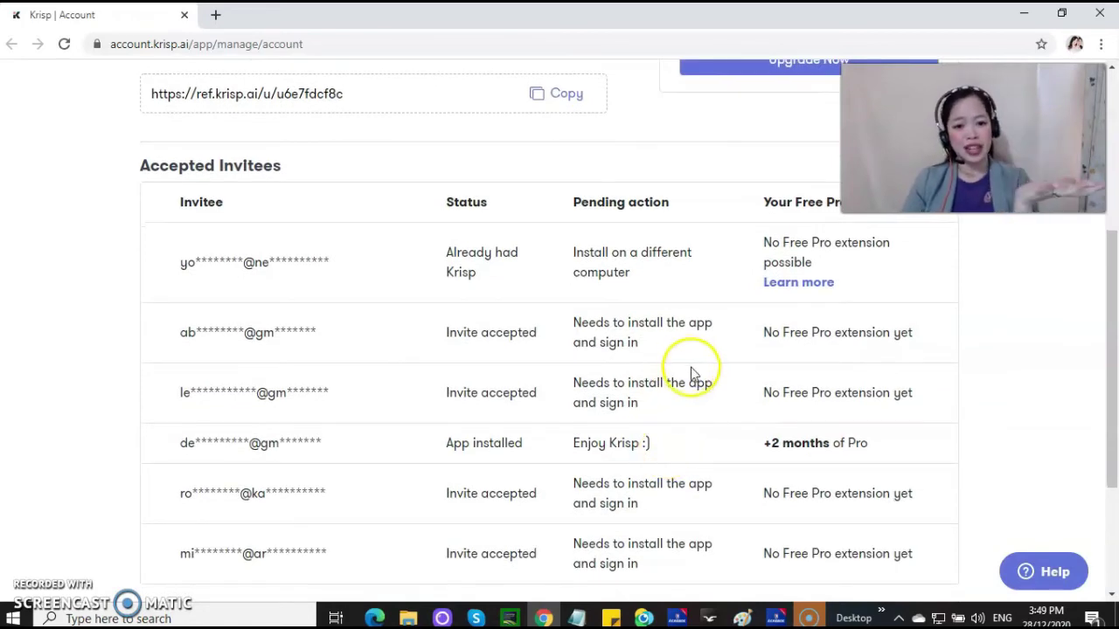
scroll(690, 367, "down", 1)
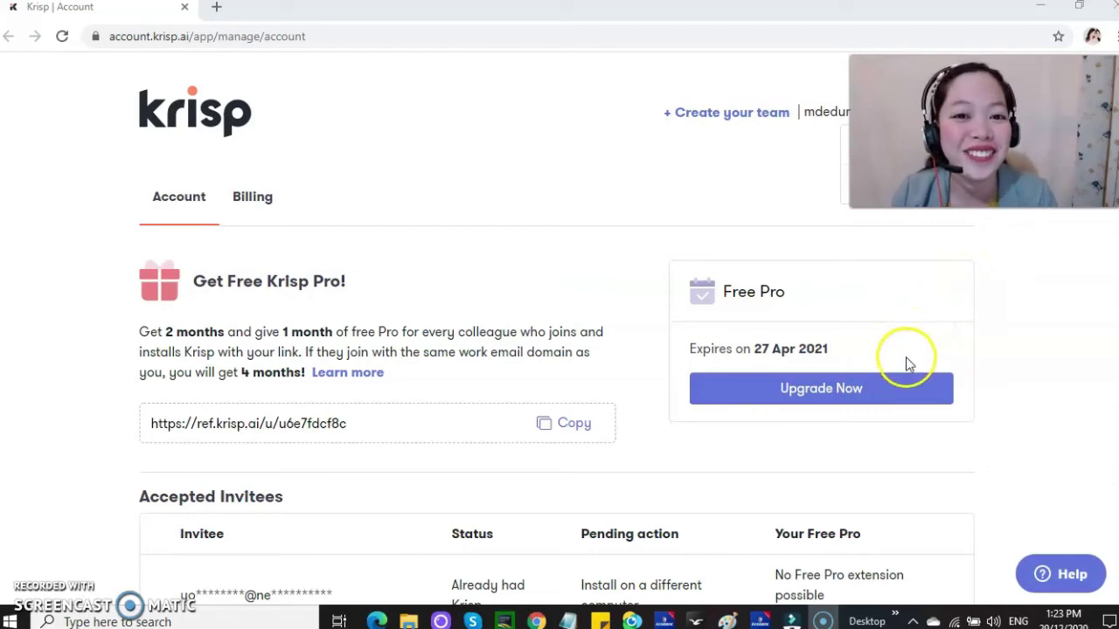
scroll(906, 375, "down", 6)
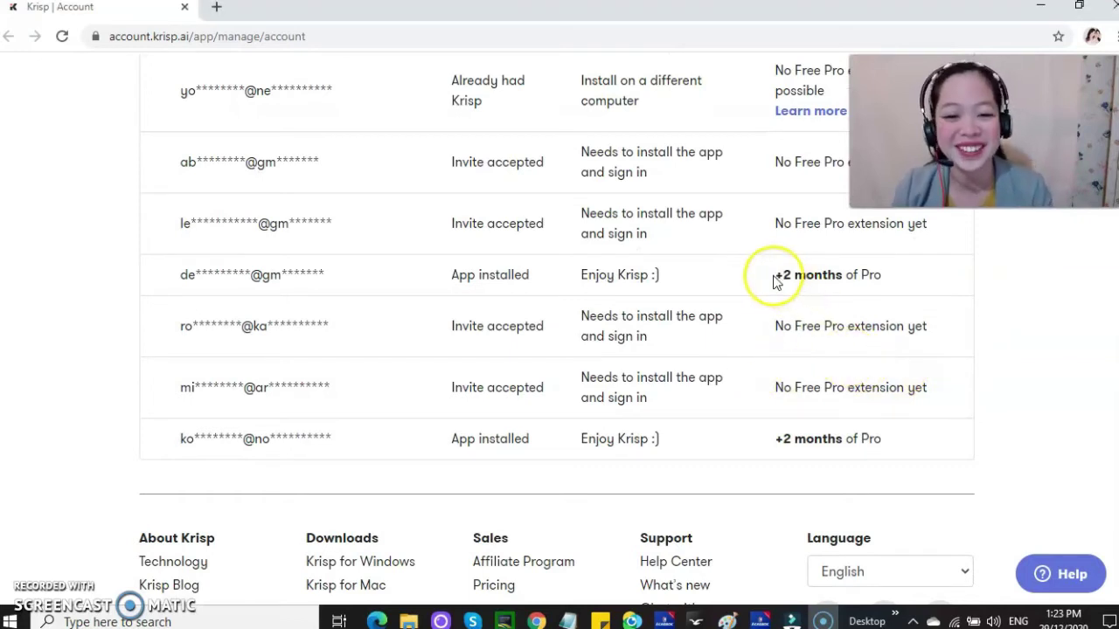
left_click_drag(774, 279, 849, 280)
left_click(847, 280)
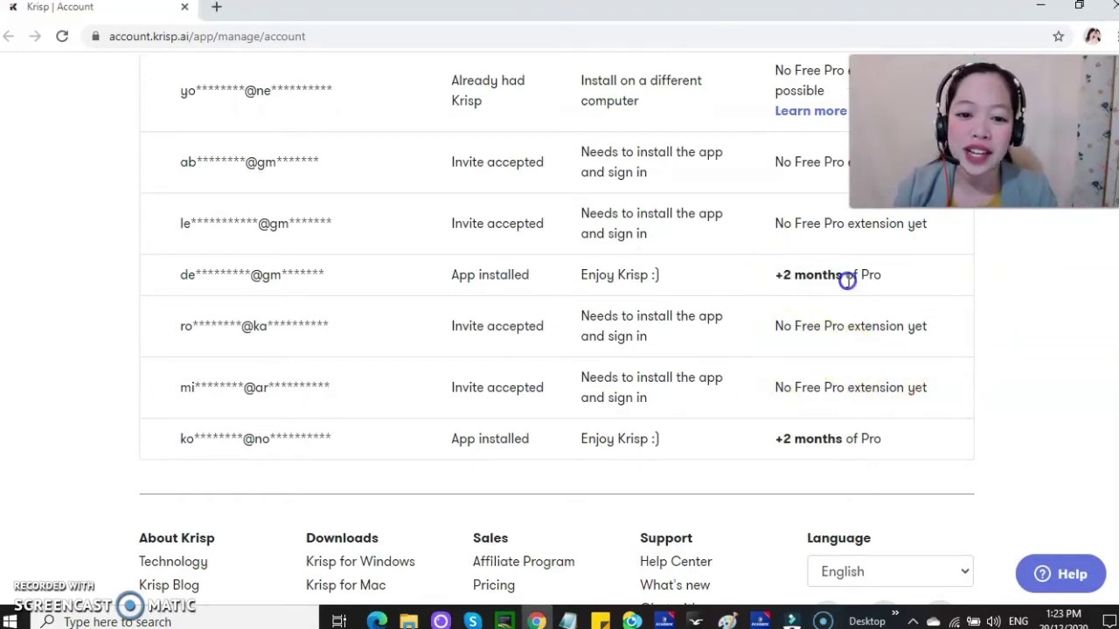
left_click_drag(775, 279, 858, 277)
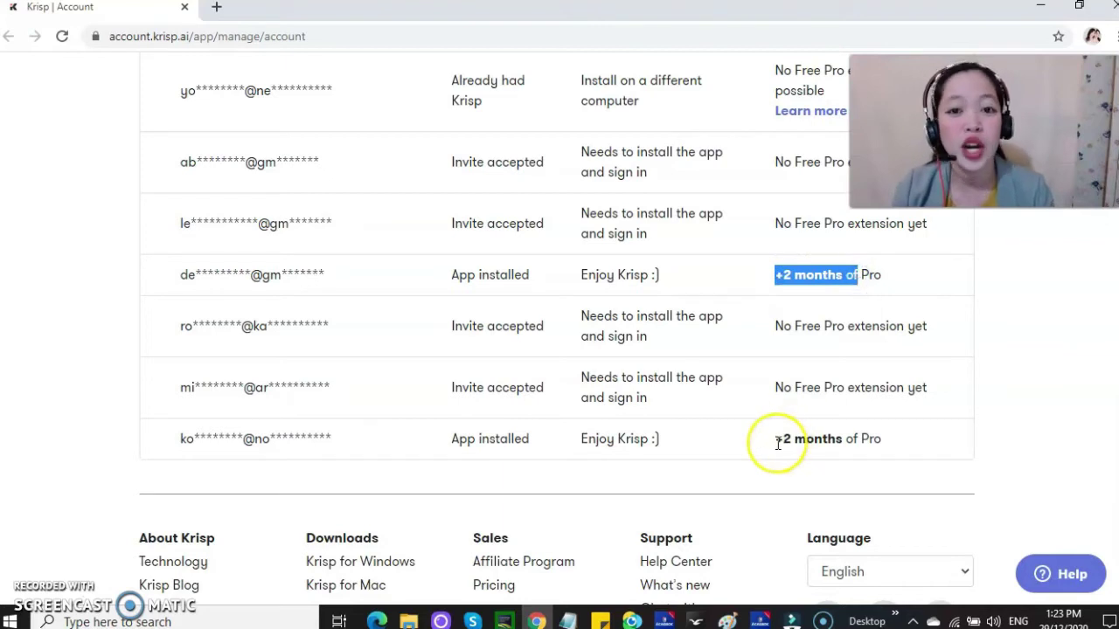
left_click_drag(777, 443, 845, 438)
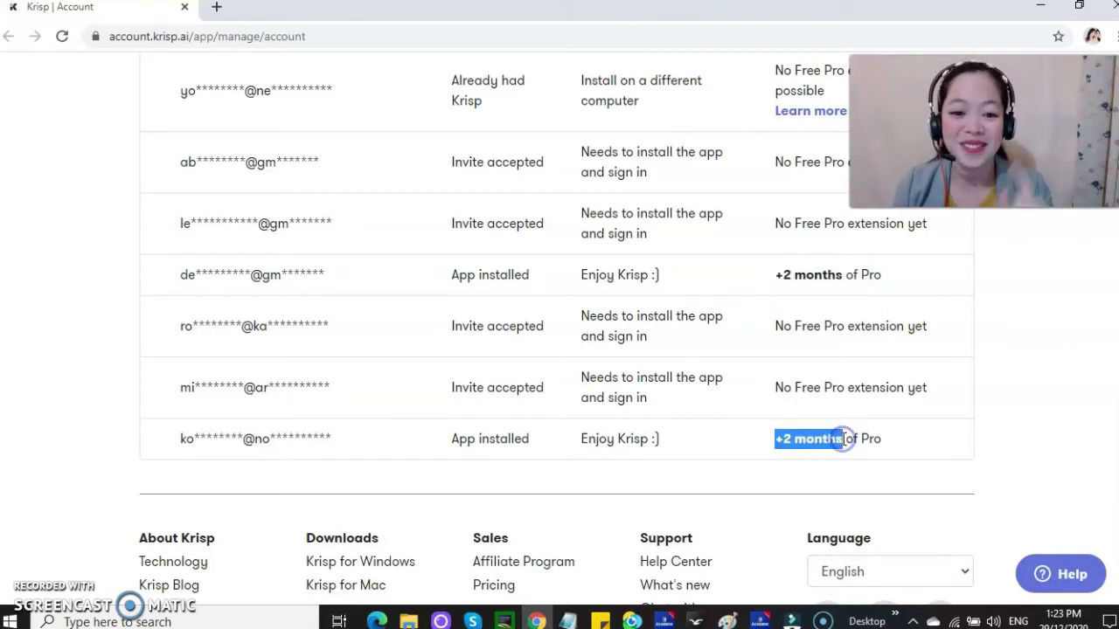
left_click(845, 439)
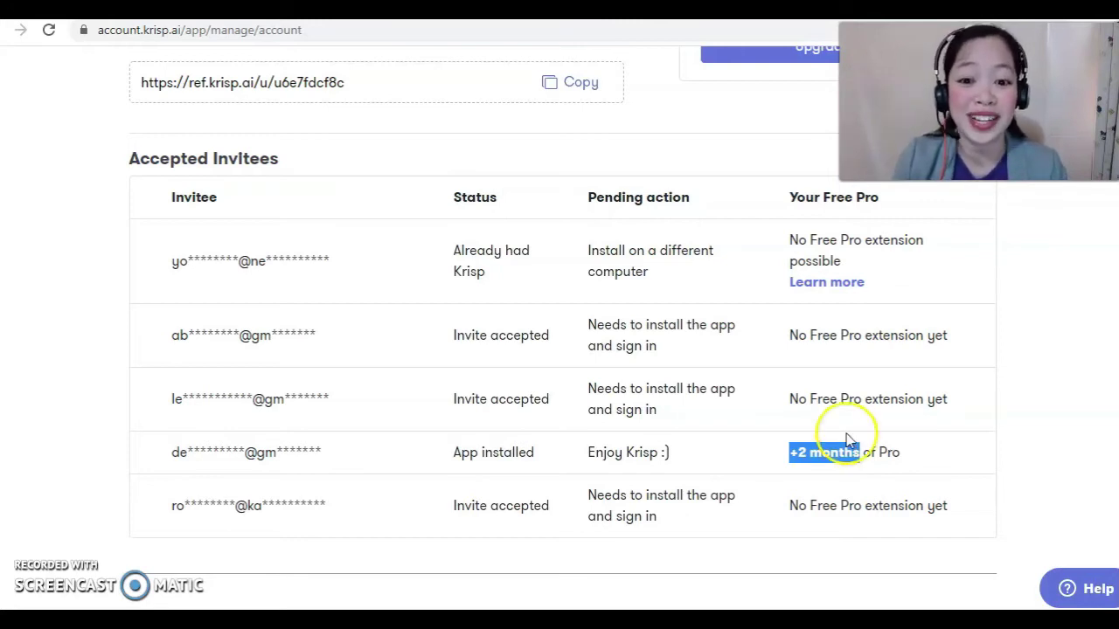
left_click(866, 383)
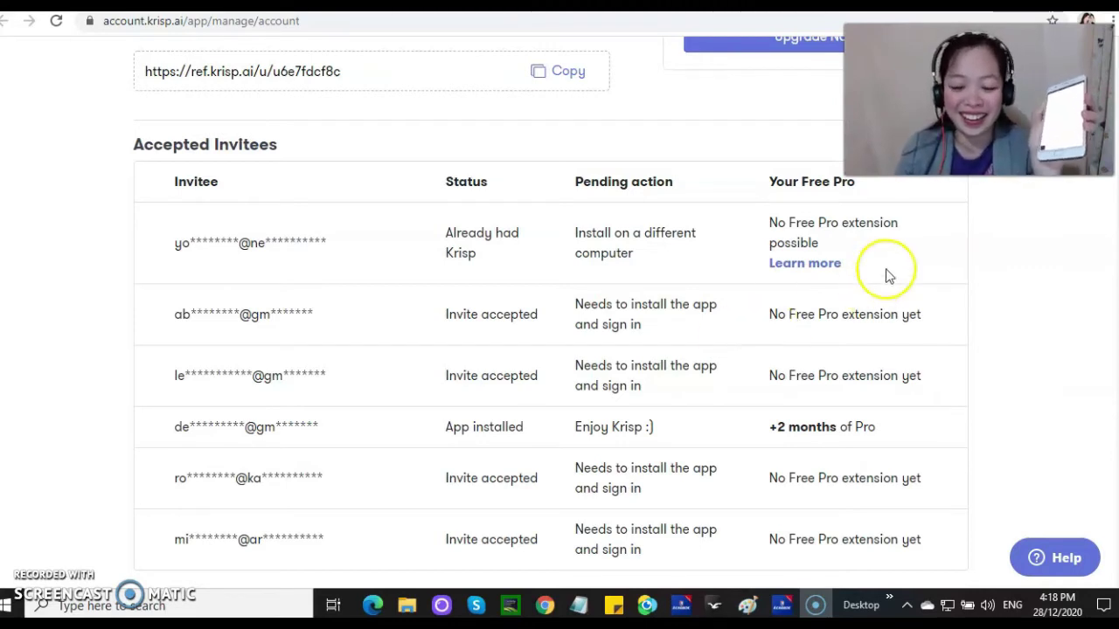
Open Krisp from the hidden tray icons and turn microphone Remove Noise off
left_click(909, 613)
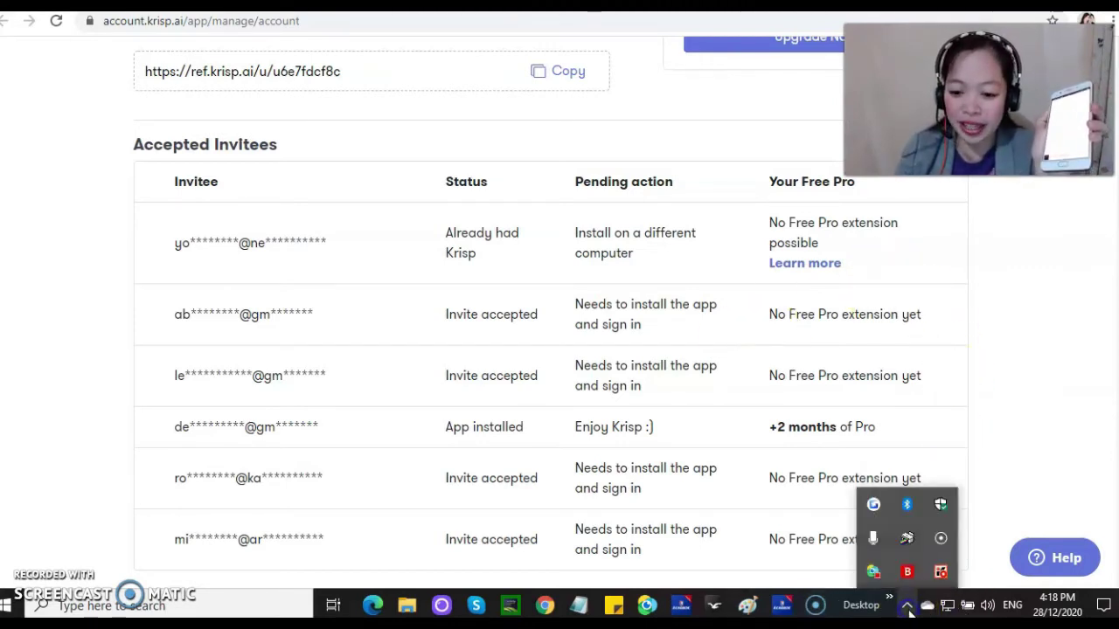
left_click(944, 573)
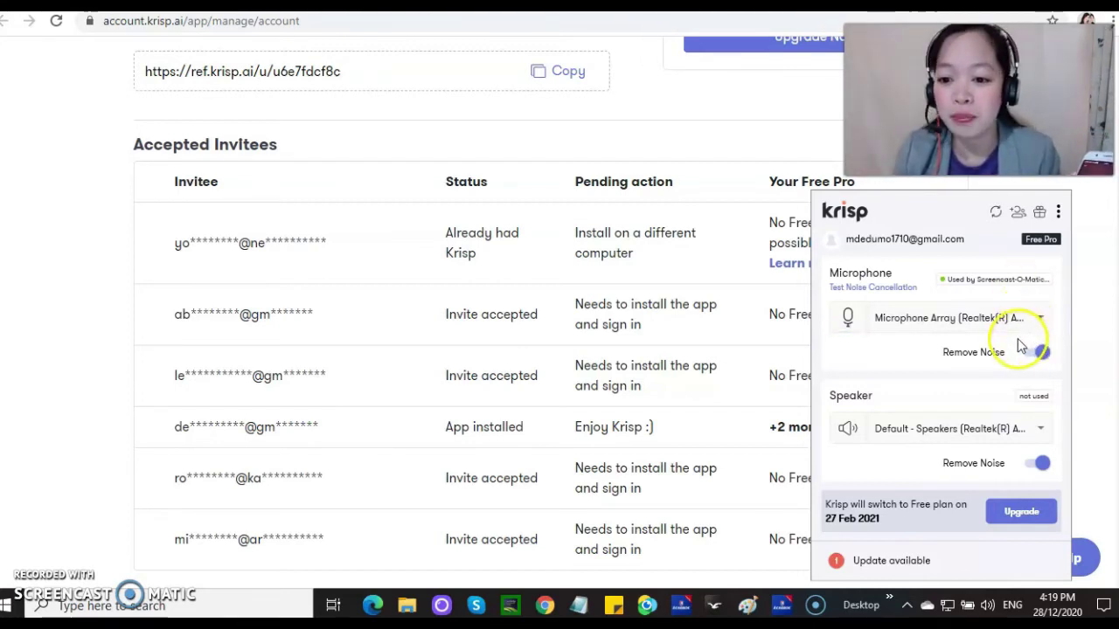
left_click(1042, 353)
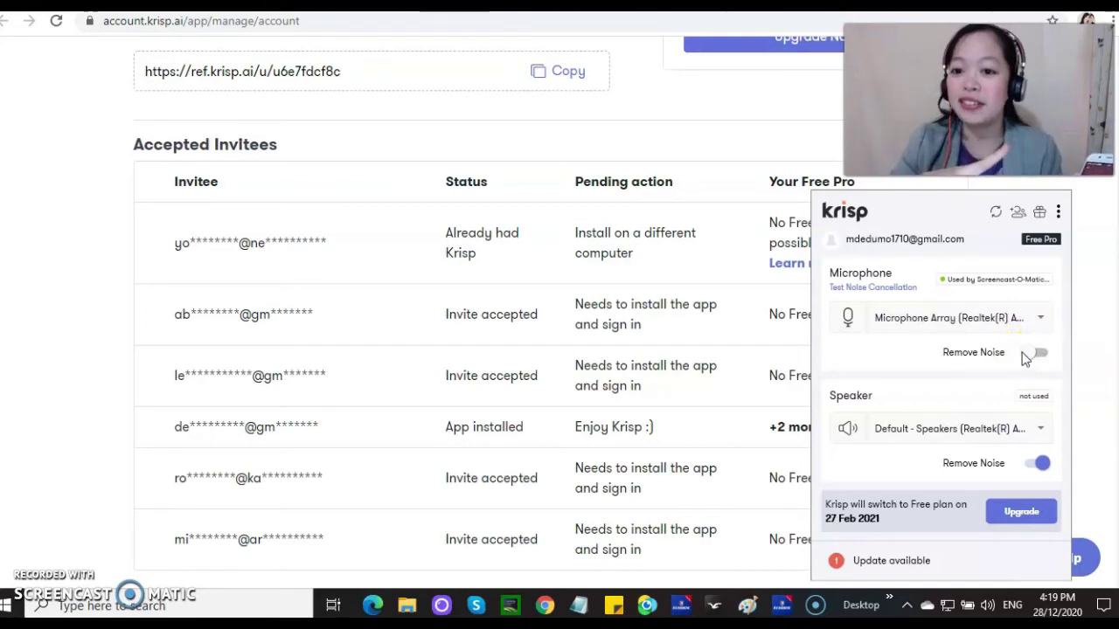
Leave microphone noise removal off for the demo, then switch it back on
left_click(1029, 357)
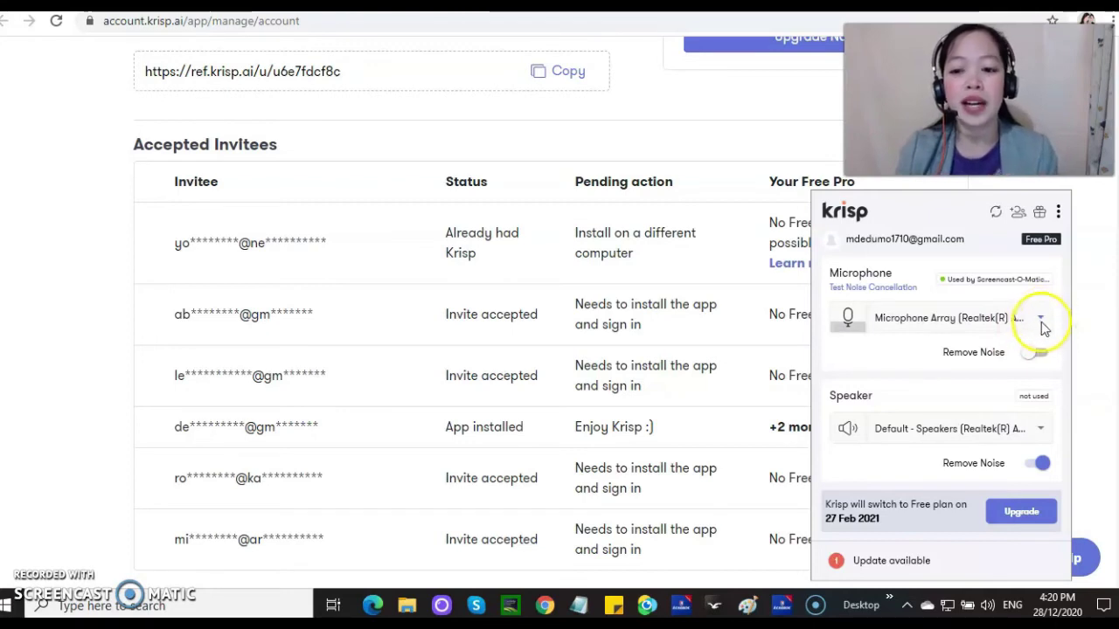
left_click(1033, 353)
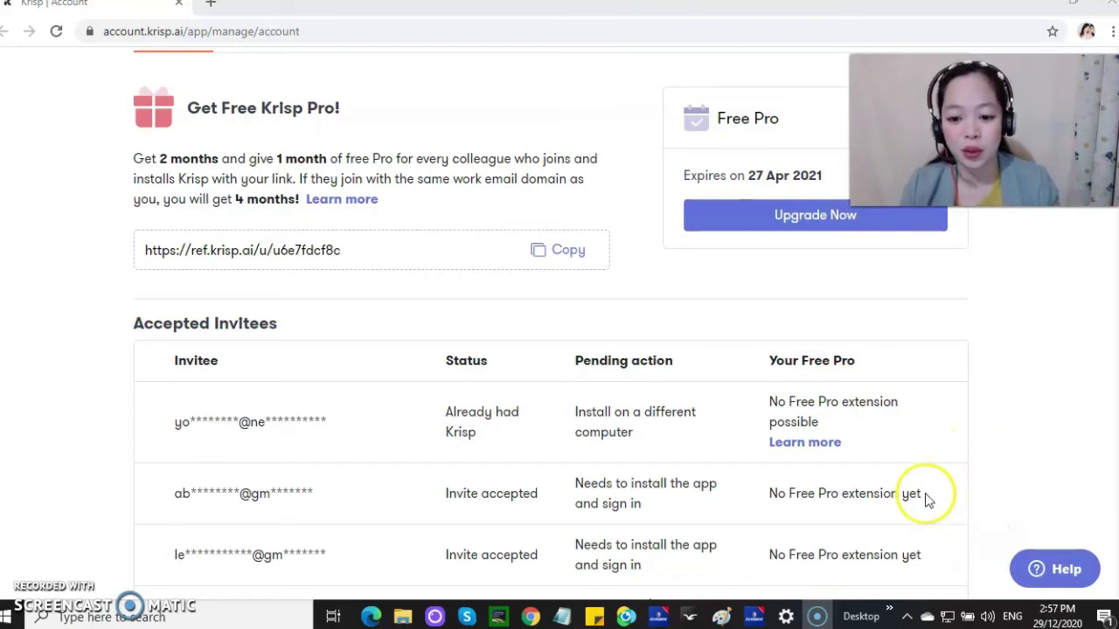
In Windows Sound settings, keep Krisp Microphone (Krisp) as the input device
right_click(988, 616)
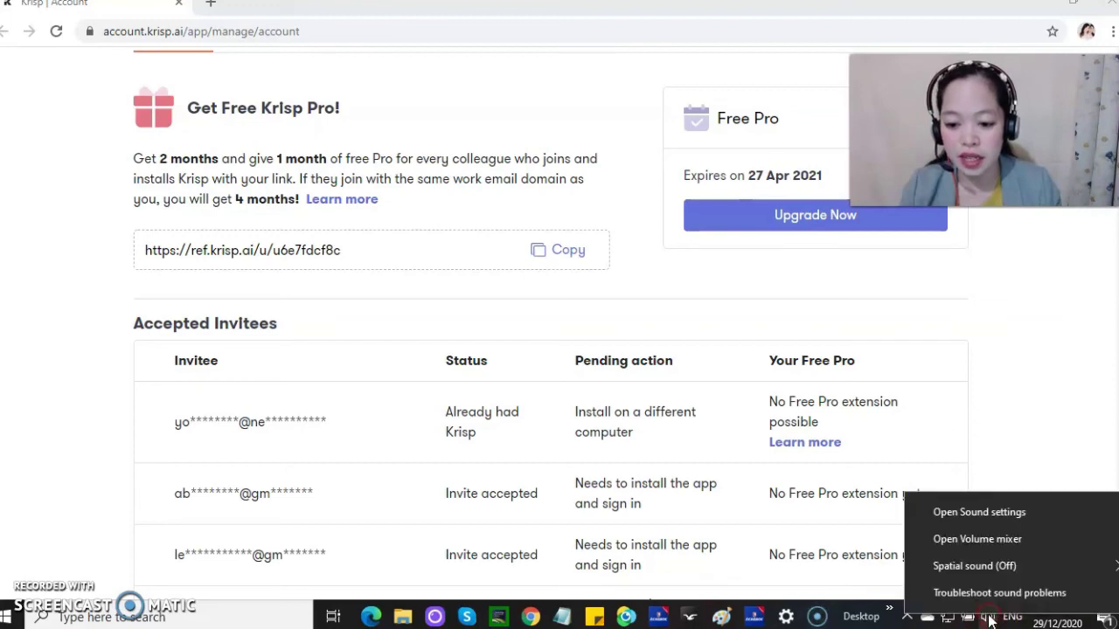
left_click(1005, 515)
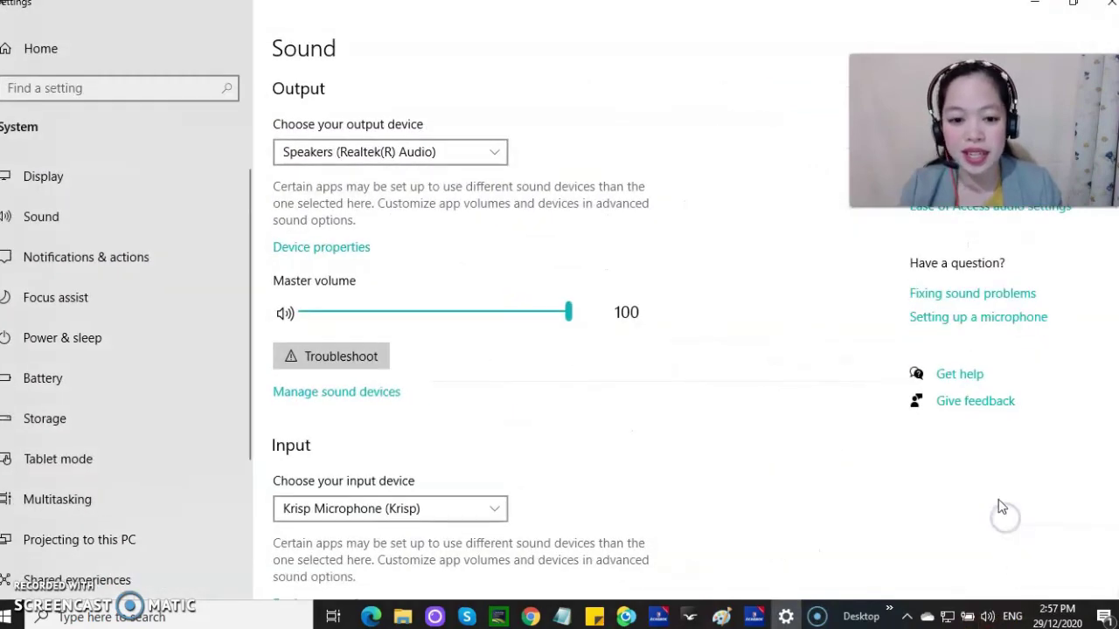
scroll(562, 411, "down", 2)
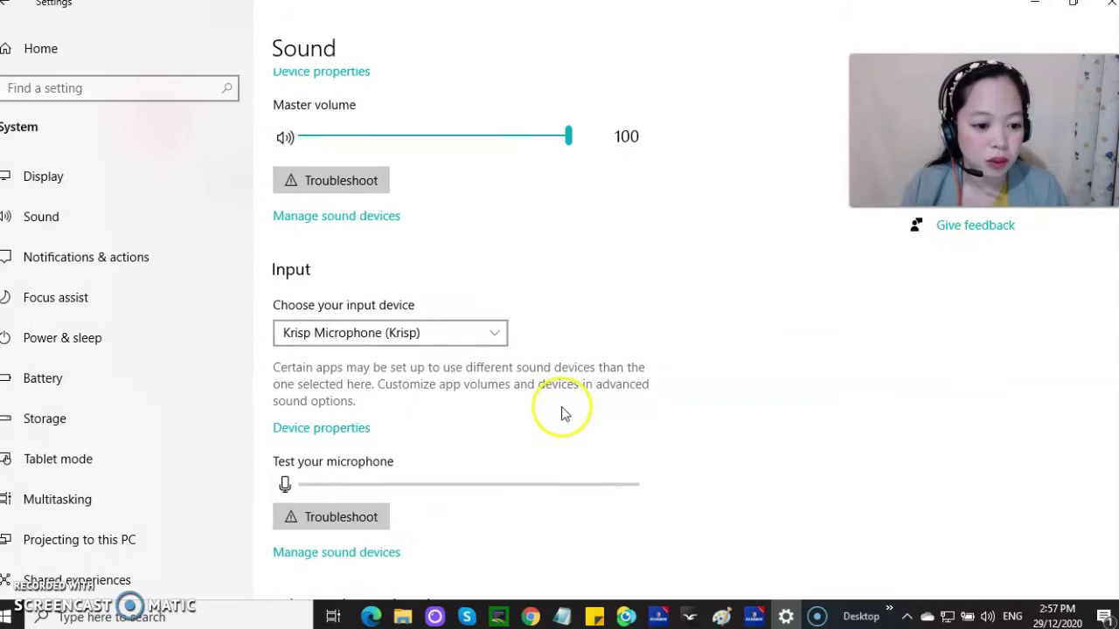
left_click(476, 328)
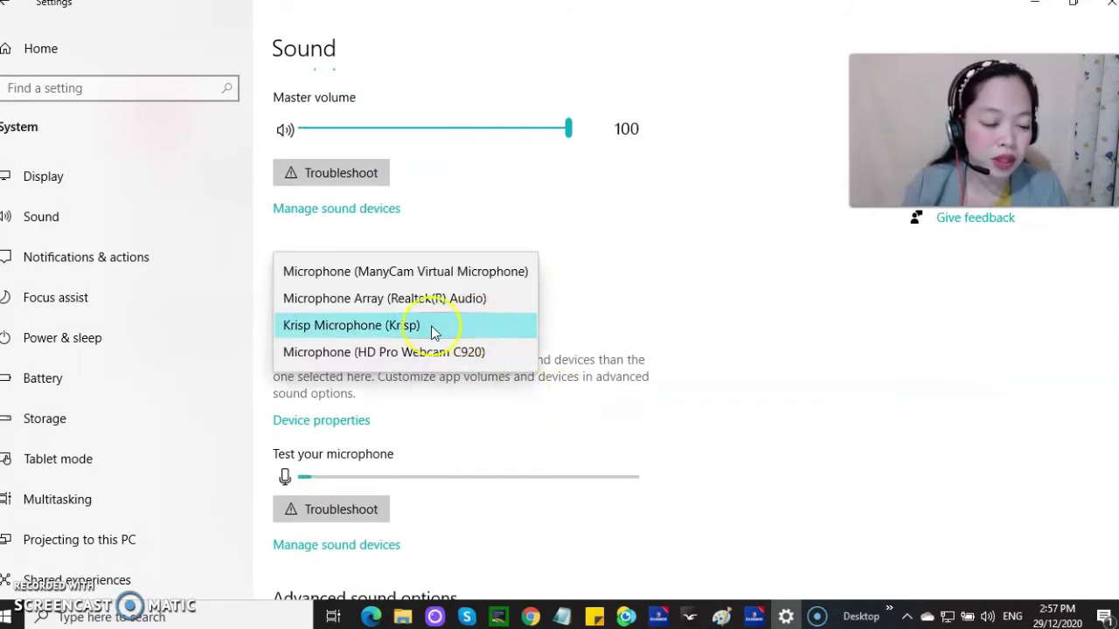
left_click(382, 328)
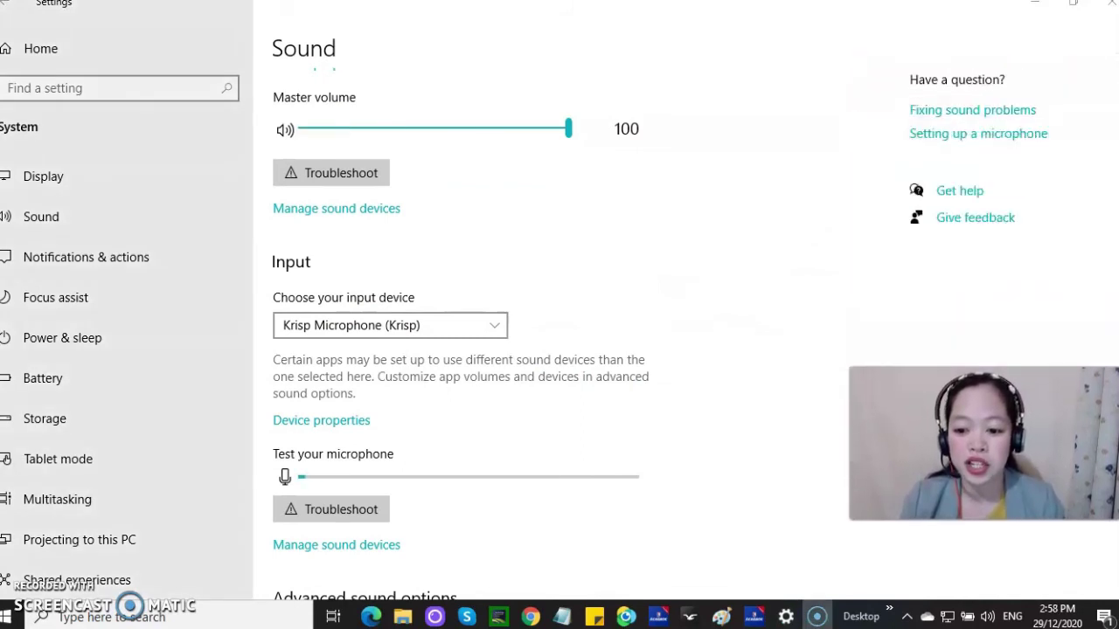
Bring up the classic Sound control panel and move it higher on screen
scroll(827, 268, "up", 4)
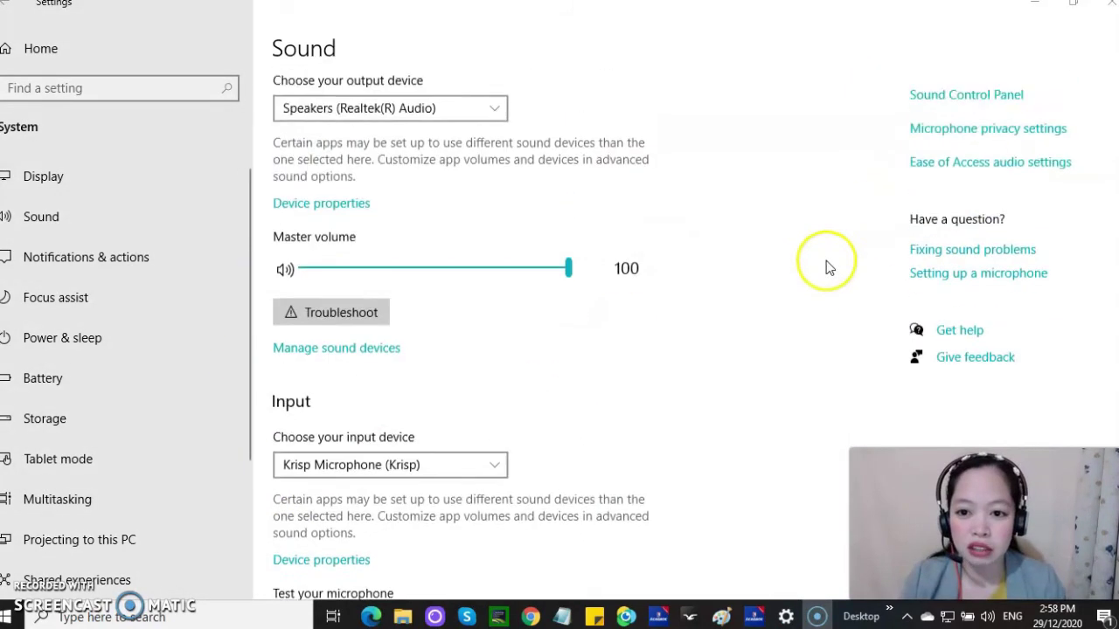
left_click(981, 142)
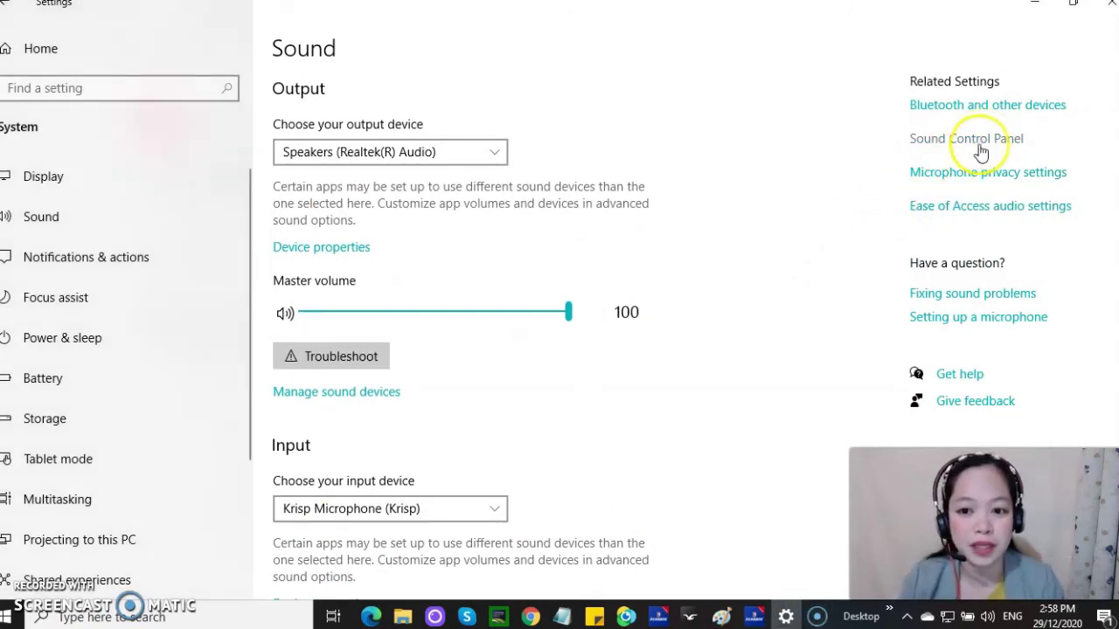
mouse_move(316, 143)
left_mouse_down()
mouse_move(492, 105)
mouse_move(544, 73)
mouse_move(631, 66)
left_mouse_up()
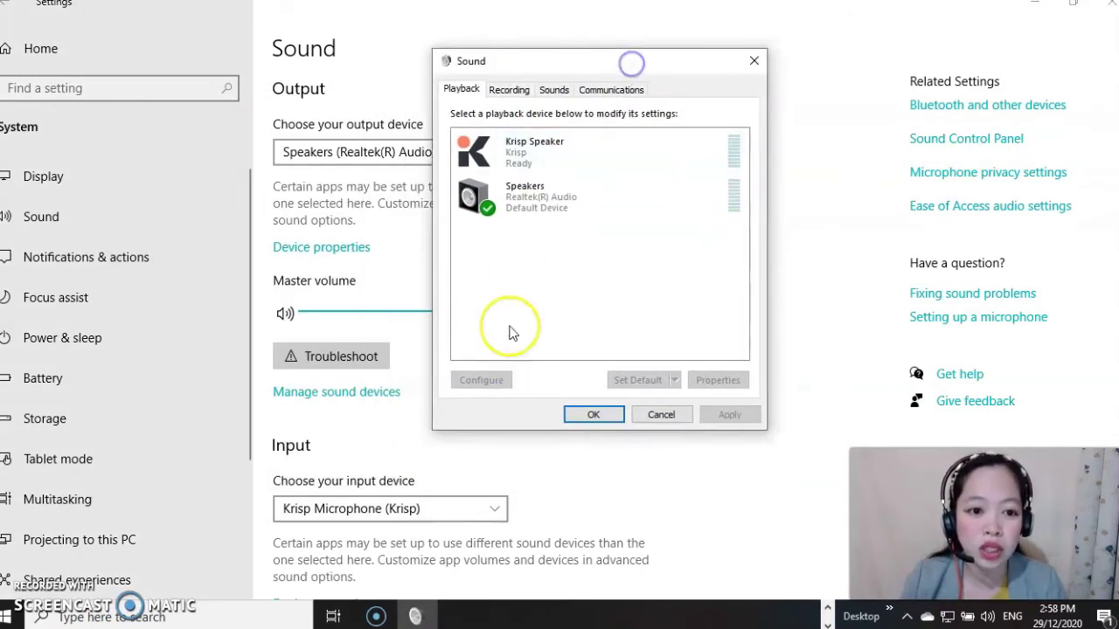
Open the Microphone Array's properties from Recording devices and leave its Microphone Boost at 0.0 dB
left_click(516, 91)
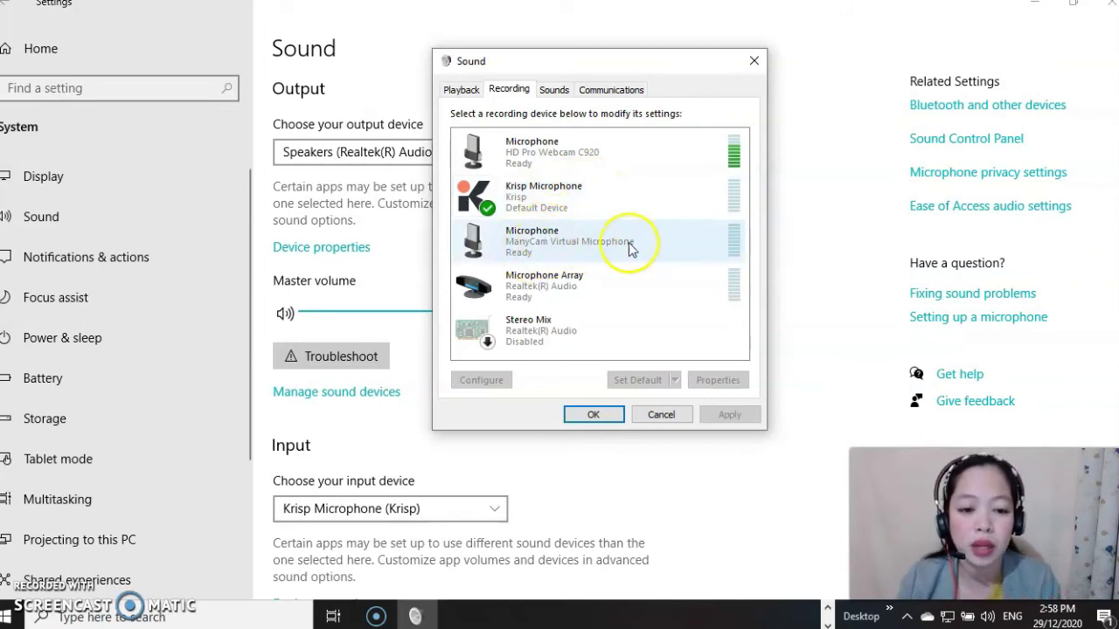
double_click(612, 288)
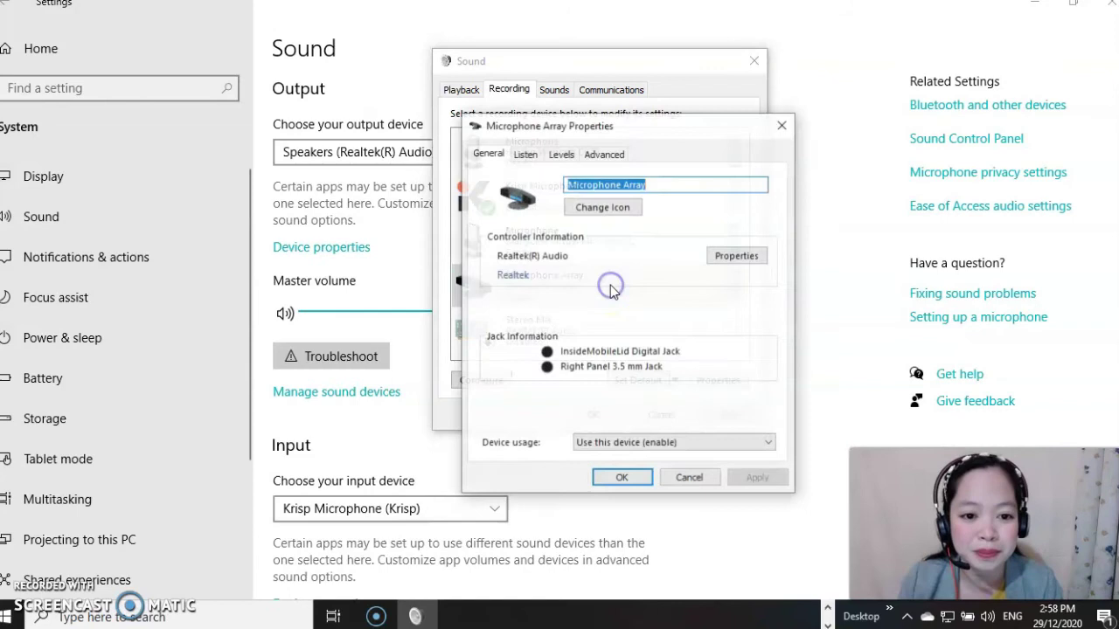
left_click_drag(631, 124, 701, 116)
left_click(633, 146)
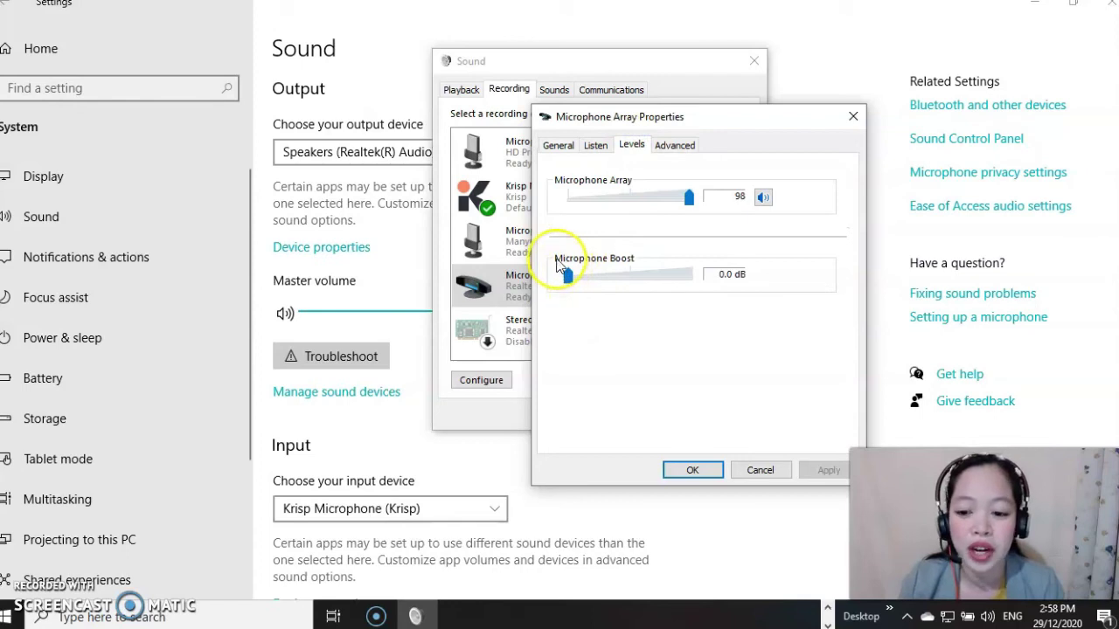
left_click(594, 276)
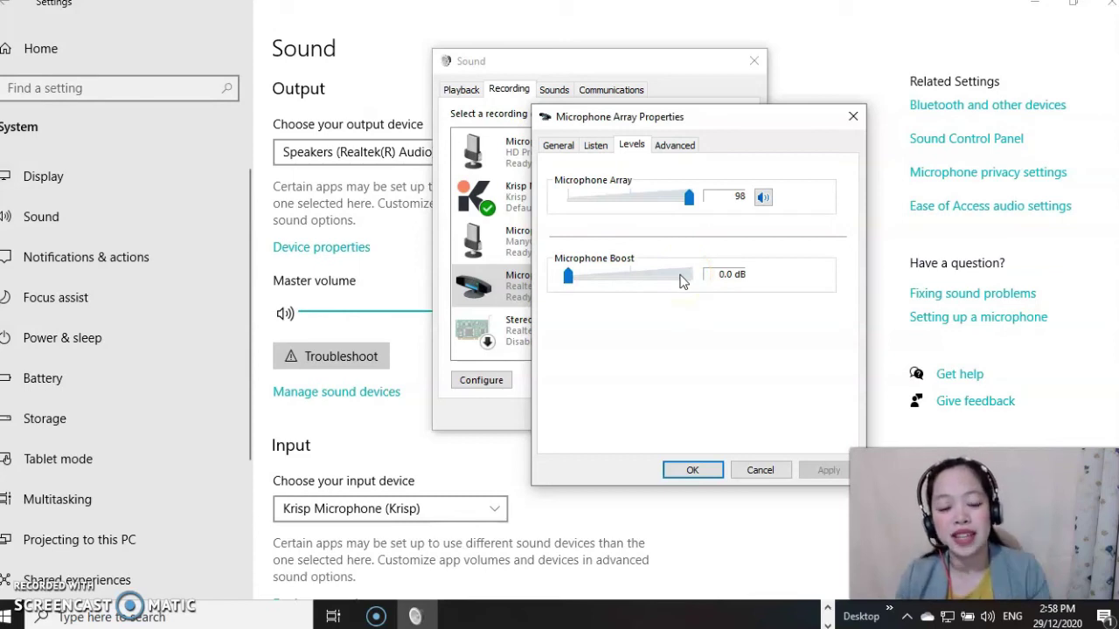
left_click(686, 279)
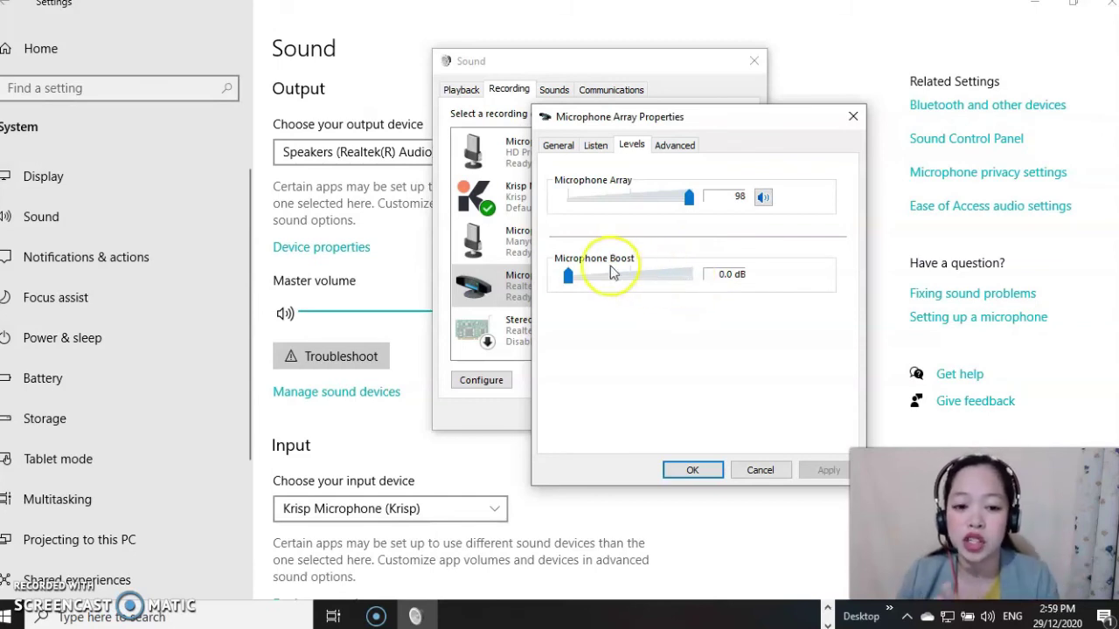
left_click(562, 277)
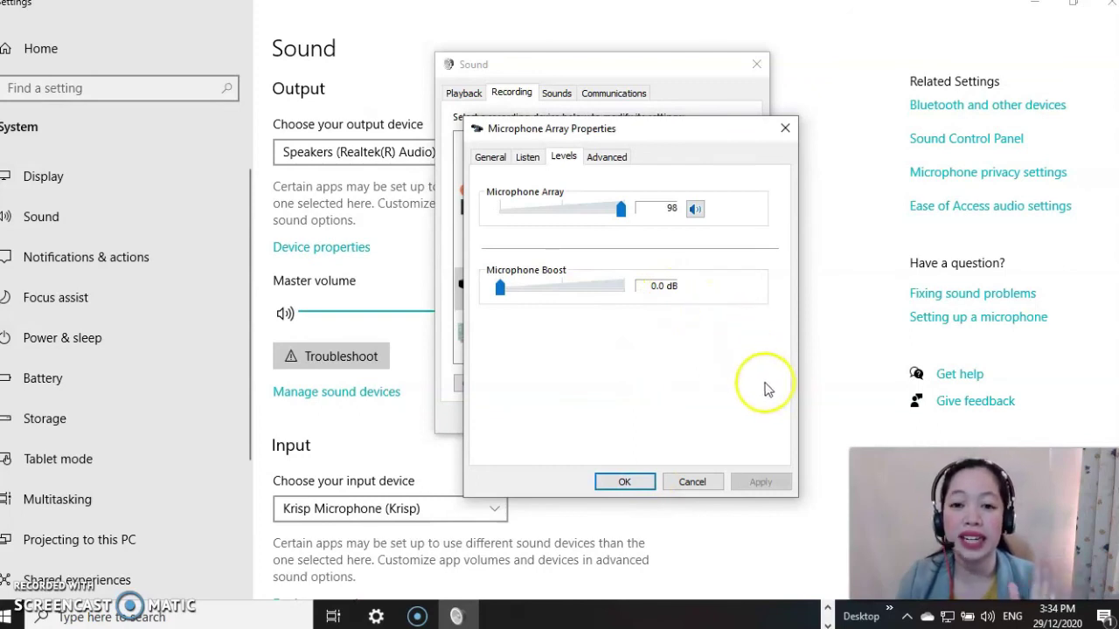
Apply the microphone settings, choose 'Mute all other sounds' for communications activity, and close Sound
left_click(647, 486)
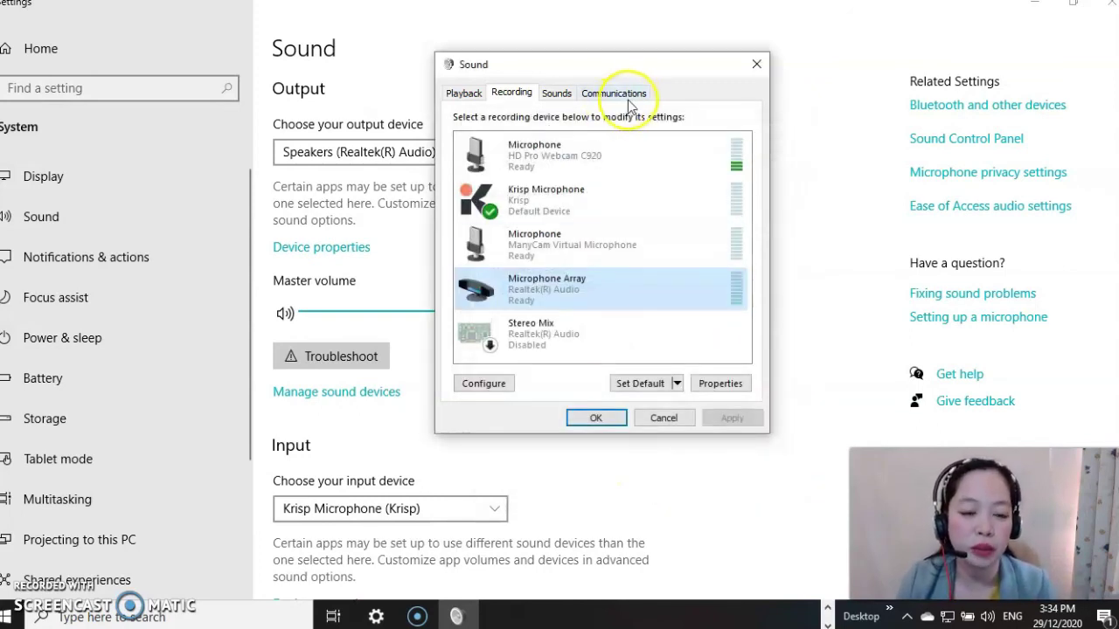
left_click(635, 102)
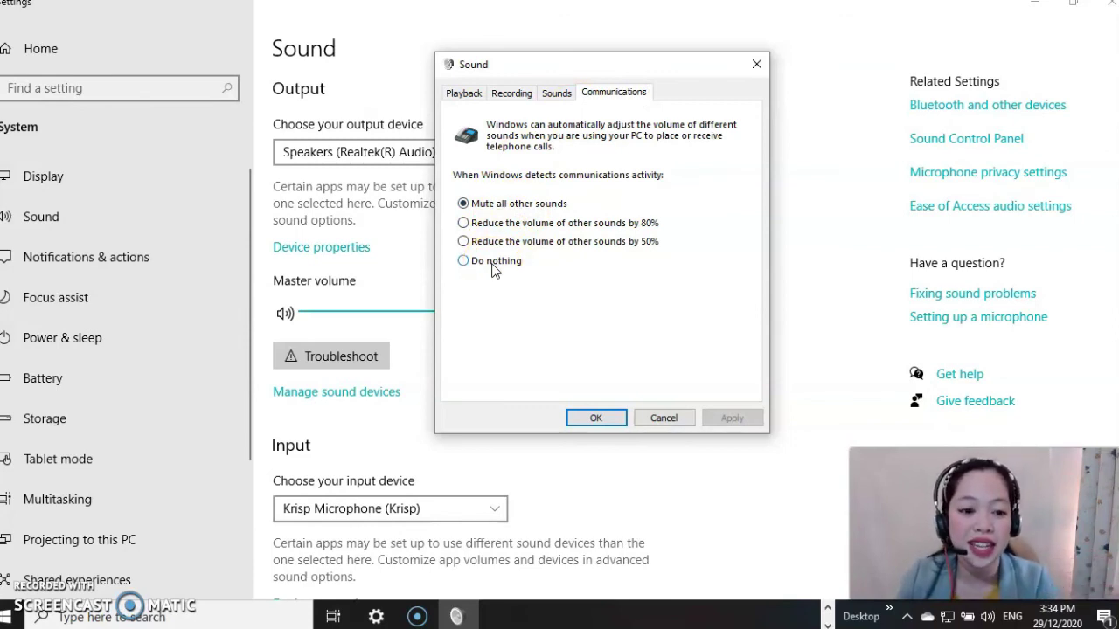
left_click(493, 264)
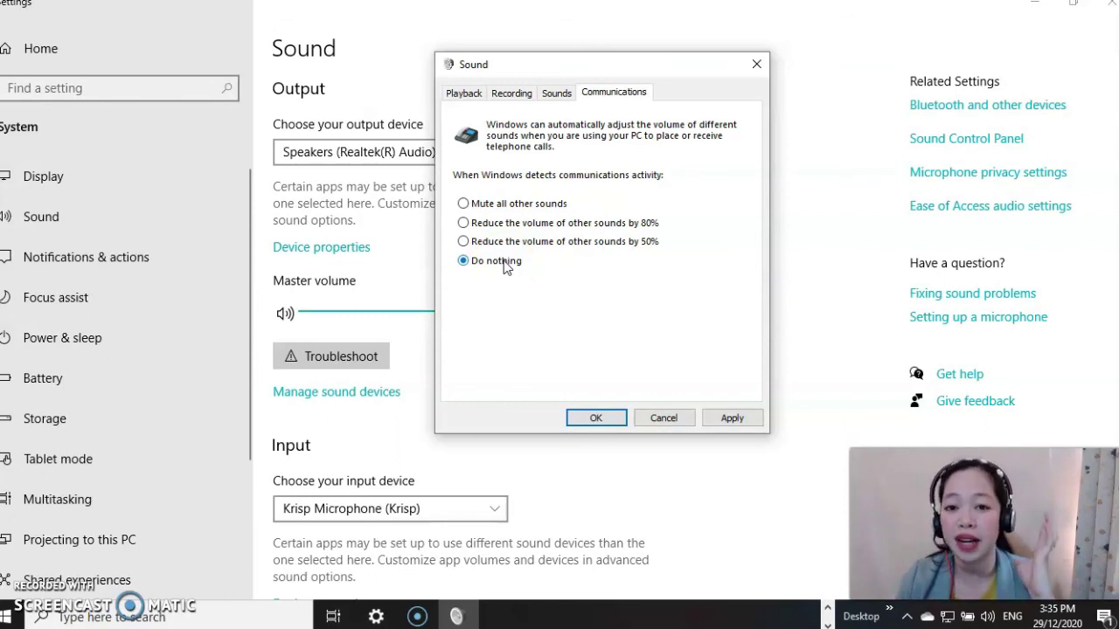
left_click(537, 204)
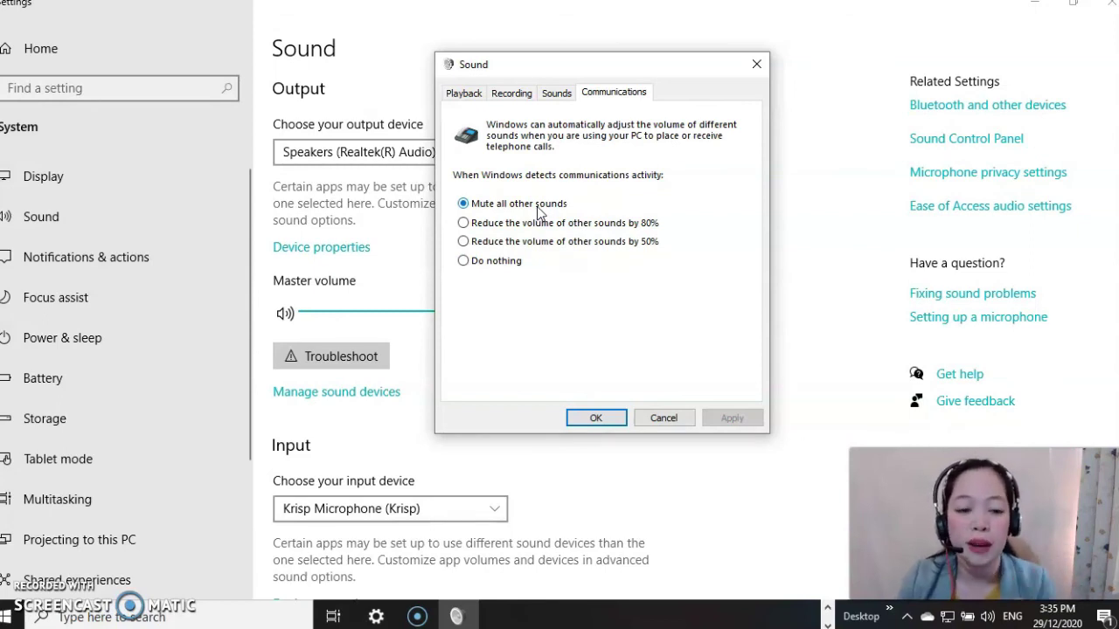
left_click(616, 420)
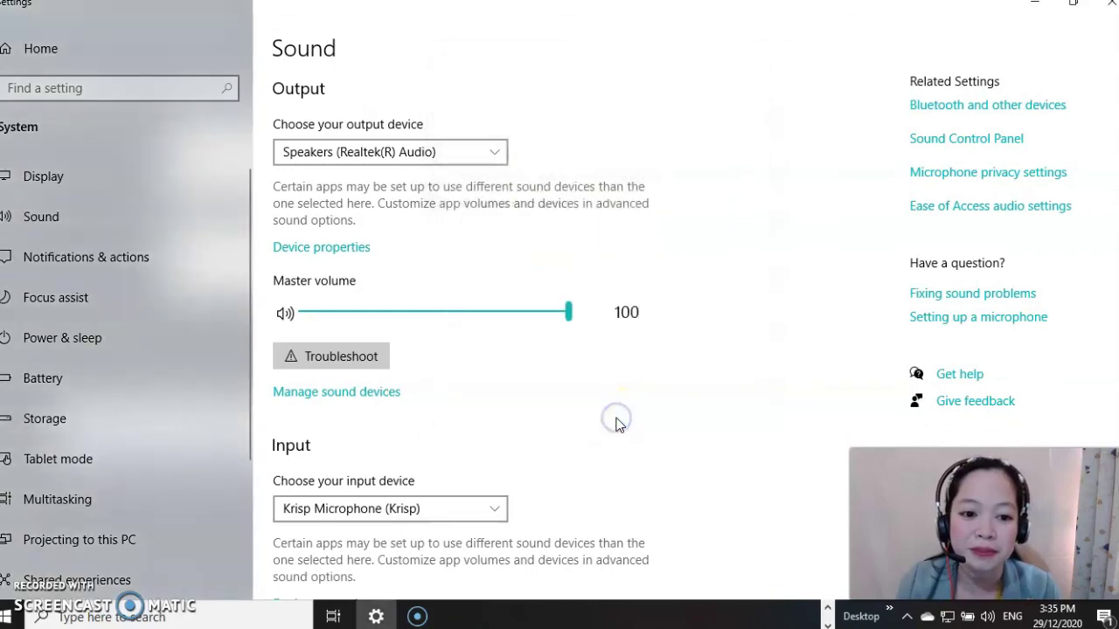